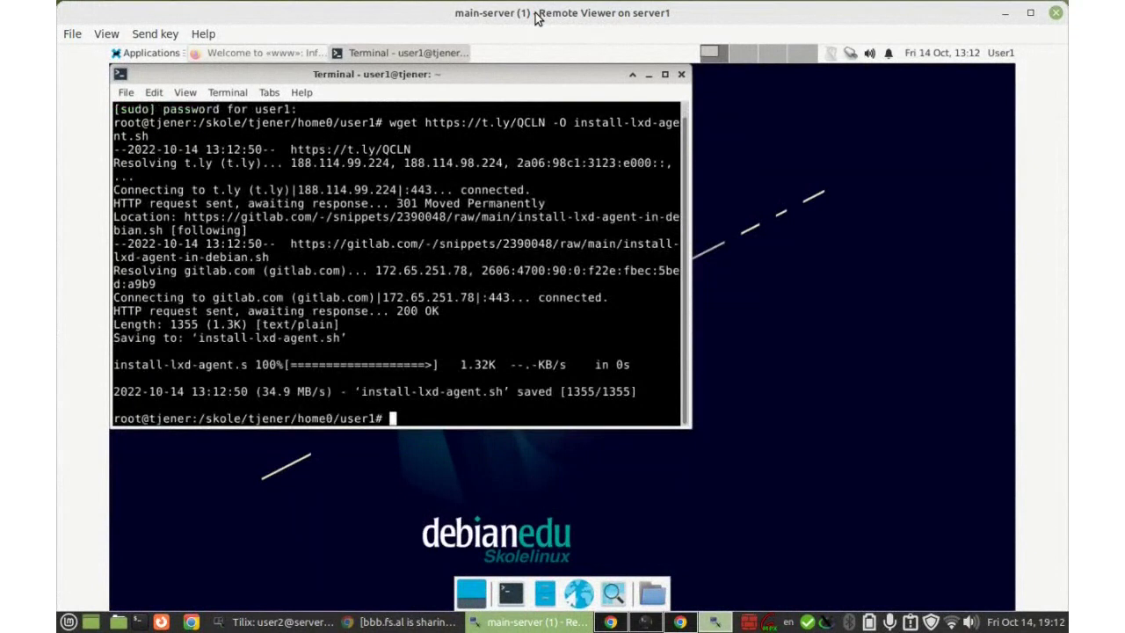
List the home folder's files, then make install-lxd-agent.sh executable and run it.
{"action": "type", "text": "ls"}
{"action": "key", "text": "Return"}
{"action": "type", "text": "chmod +x ins"}
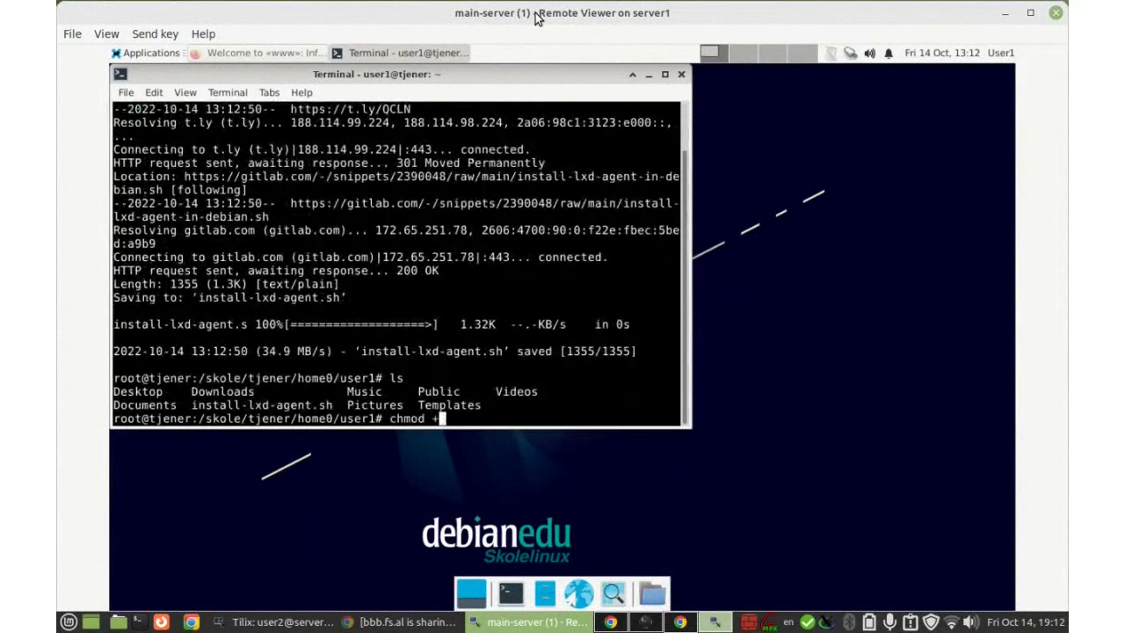
{"action": "key", "text": "Tab"}
{"action": "key", "text": "Return"}
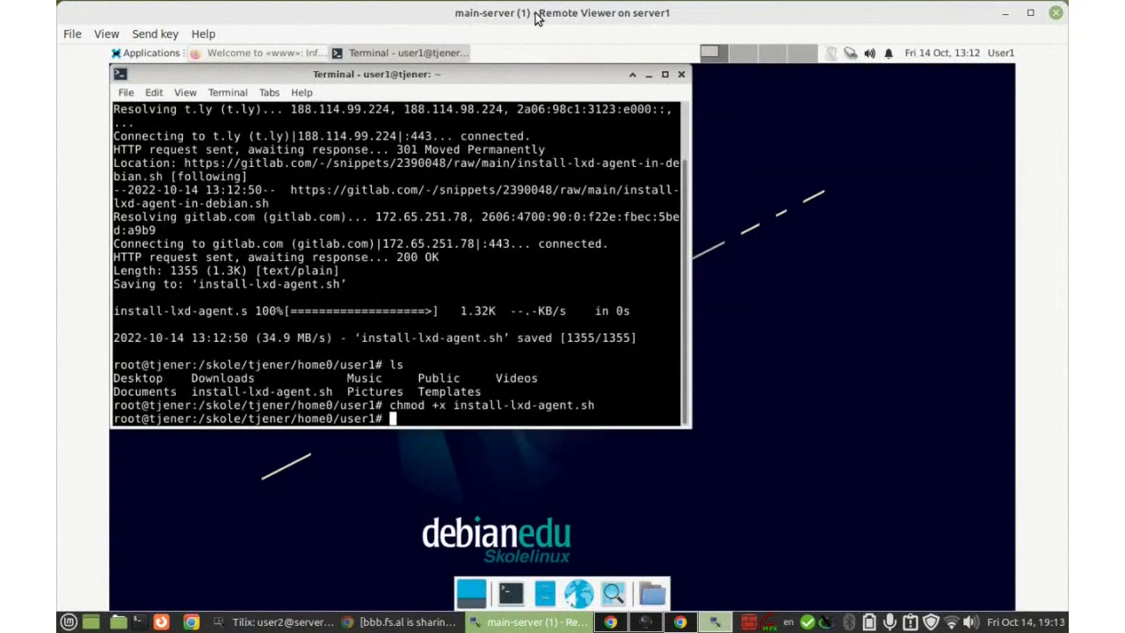
{"action": "type", "text": "./inst"}
{"action": "key", "text": "Tab"}
{"action": "key", "text": "Return"}
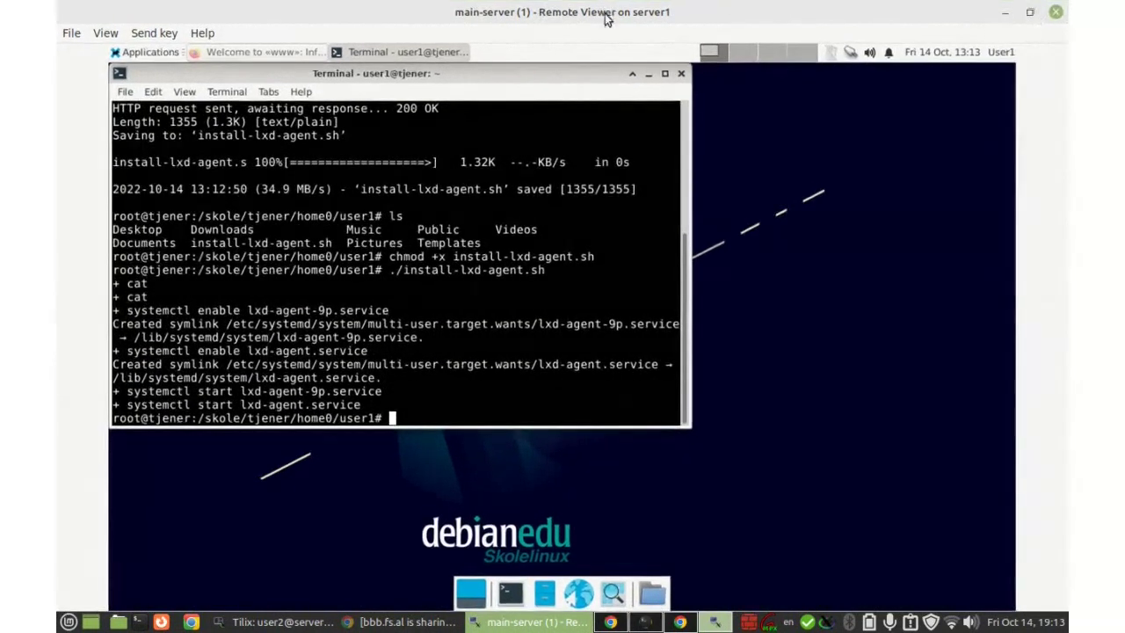
Switch to the server1 terminal, open a bash shell inside main-server with lxc exec, and list its network addresses with ip addr.
{"action": "key", "text": "alt+Tab"}
{"action": "key", "text": "alt+Tab"}
{"action": "key", "text": "Up"}
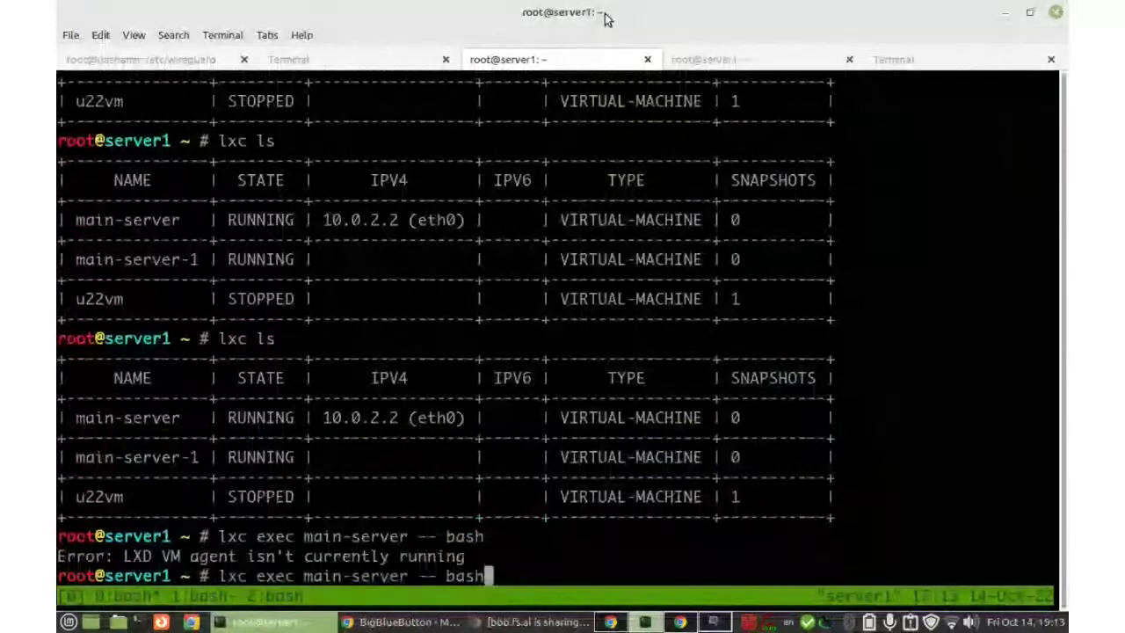
{"action": "key", "text": "Return"}
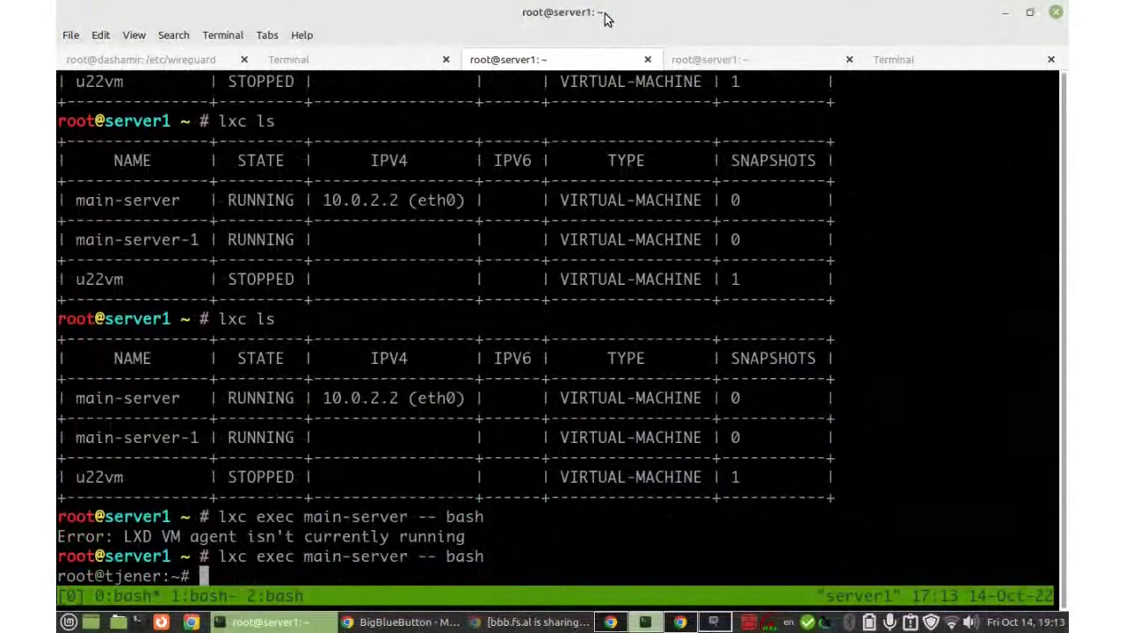
{"action": "type", "text": "ip addr"}
{"action": "key", "text": "Return"}
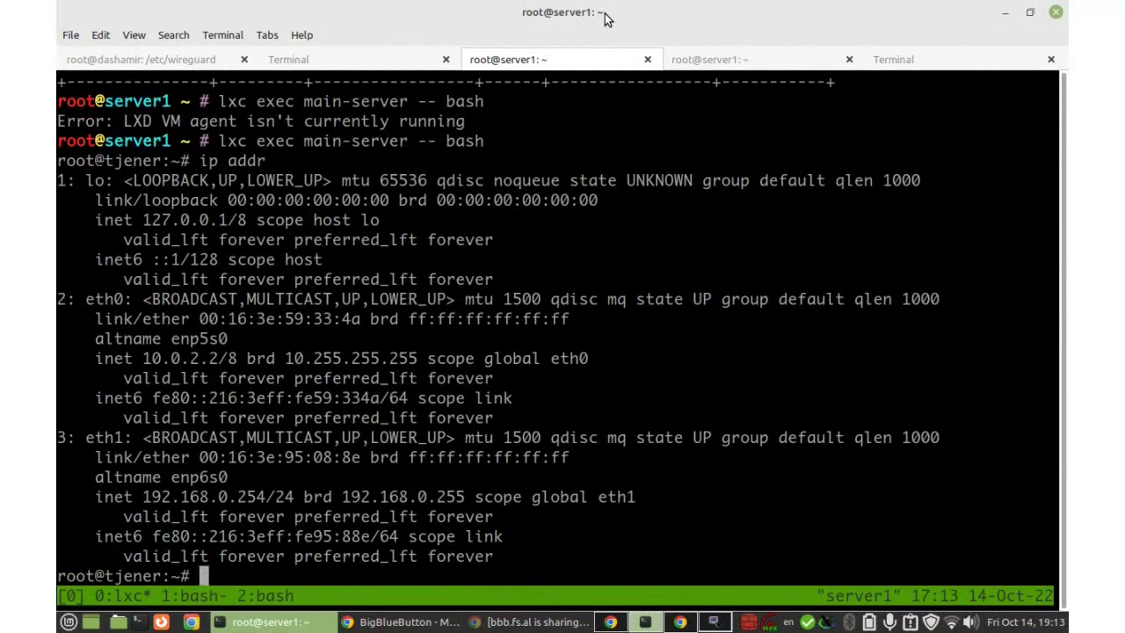
Switch to Chrome and review the First meeting topics on main-server installation and GOsa in the DebianEdu Training course outline.
{"action": "key", "text": "alt+Tab"}
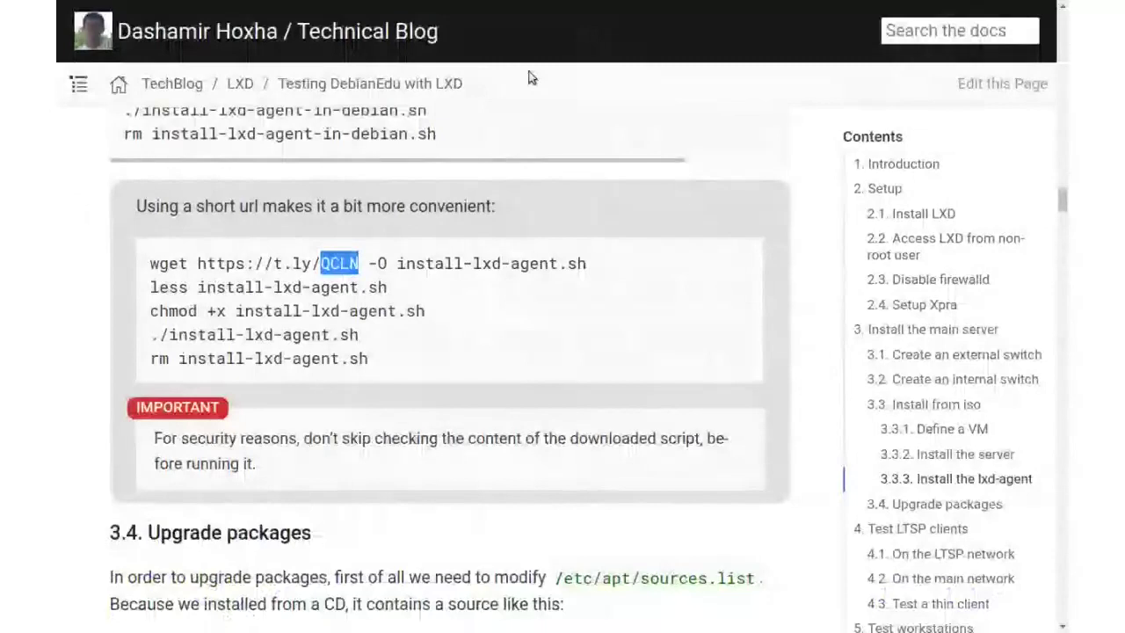
{"action": "key", "text": "alt+Tab"}
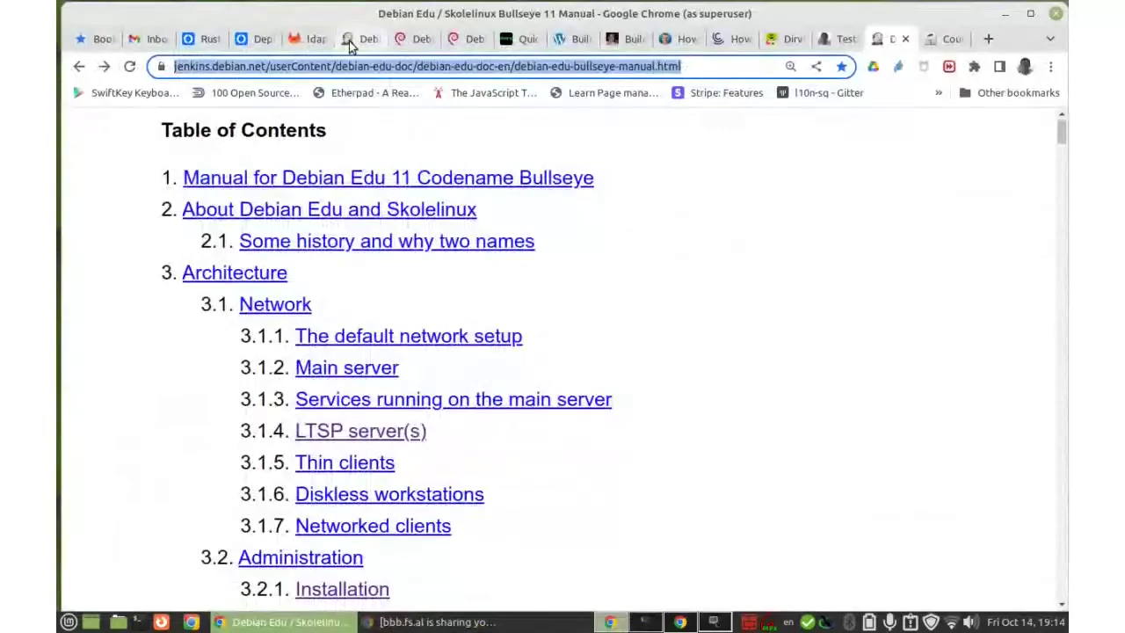
{"action": "left_click", "coordinate": [946, 38]}
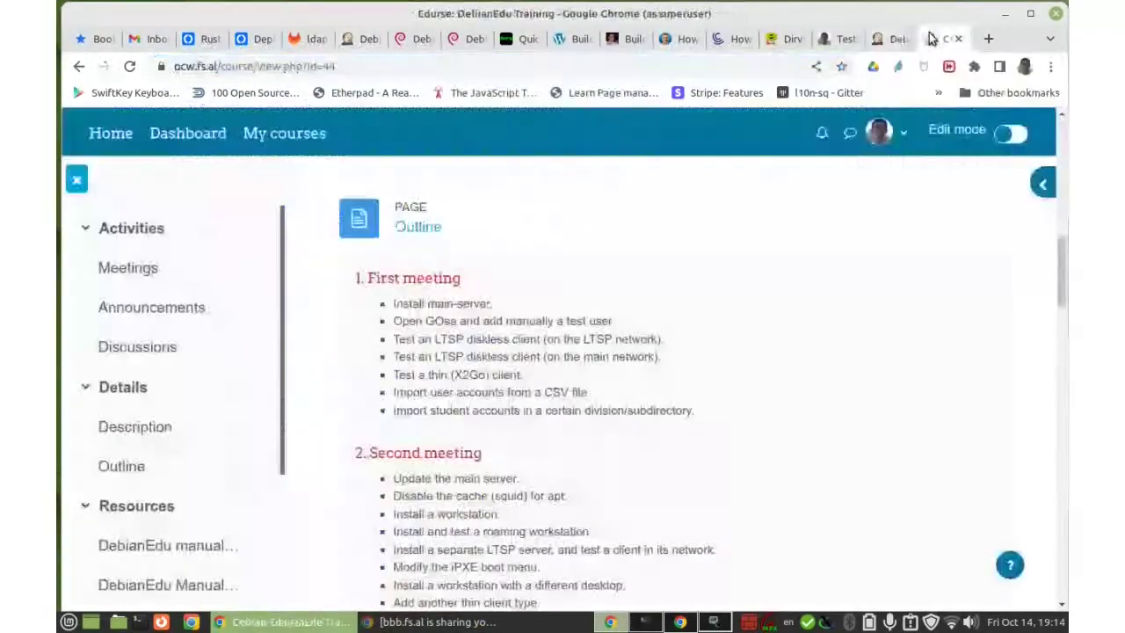
{"action": "left_click_drag", "start_coordinate": [395, 303], "coordinate": [494, 304]}
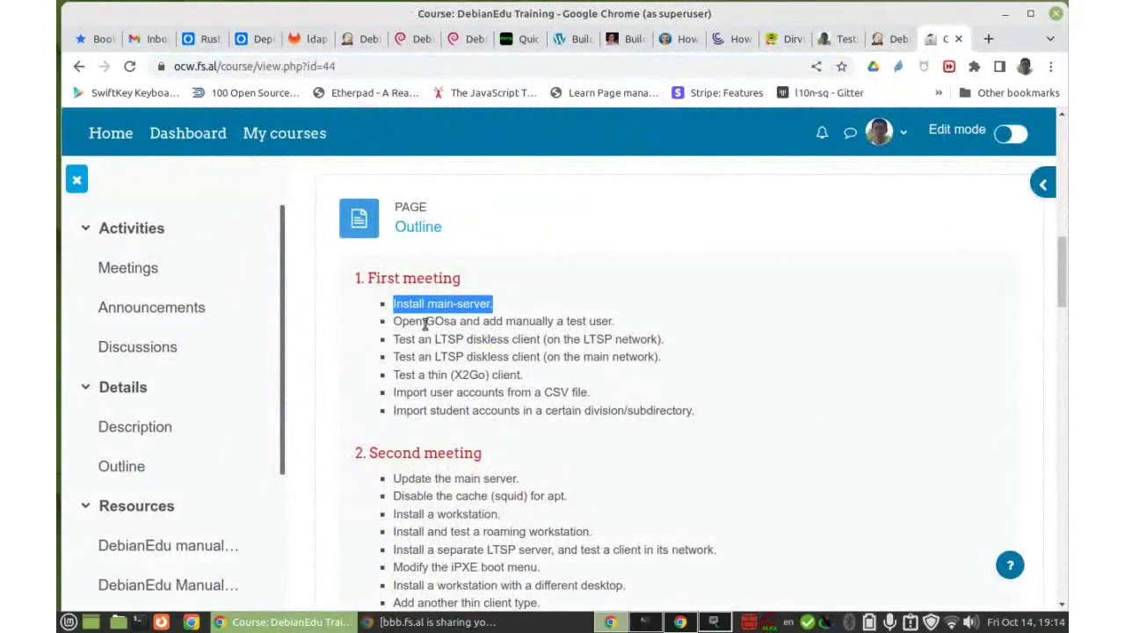
{"action": "left_click_drag", "start_coordinate": [426, 320], "coordinate": [457, 321]}
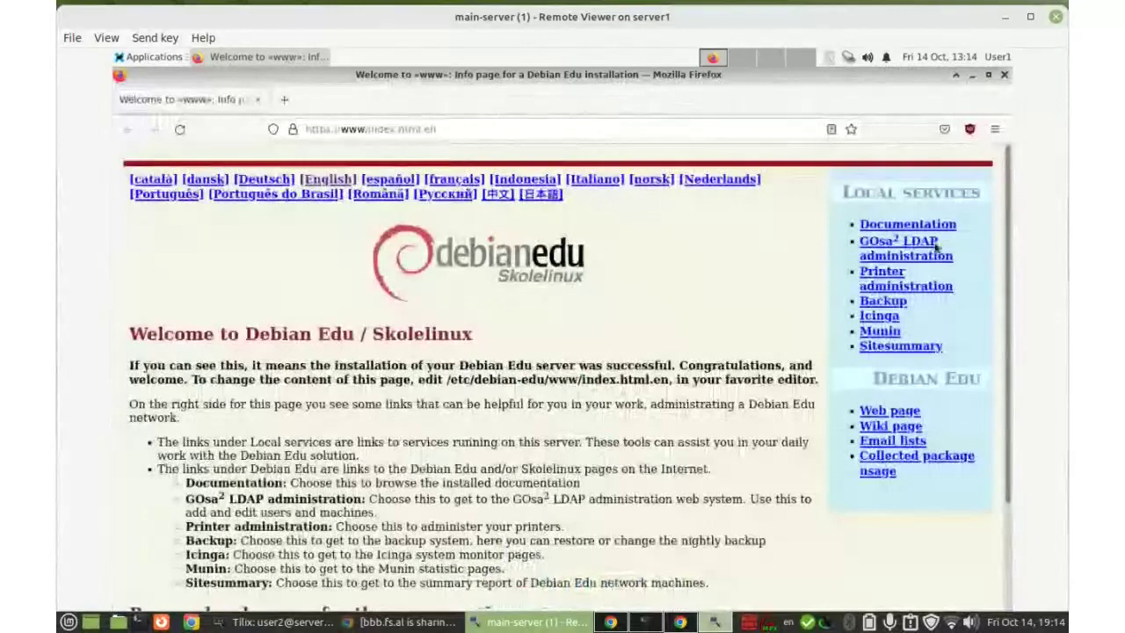
Open the GOsa² LDAP administration link from the Debian Edu welcome page in a new tab and show that tab.
{"action": "right_click", "coordinate": [882, 245]}
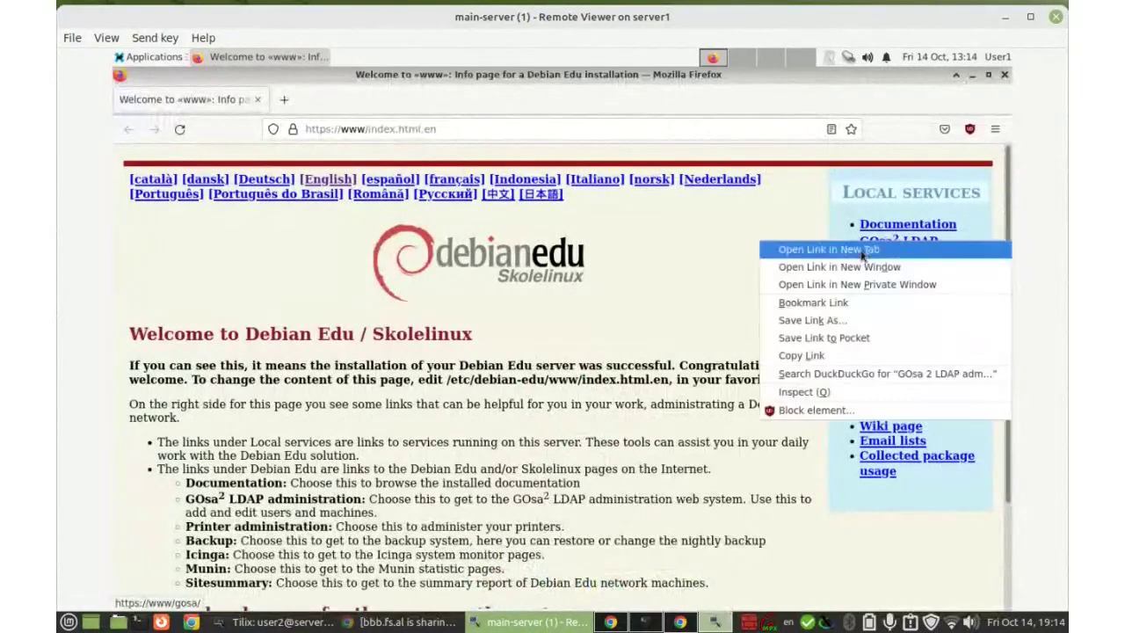
{"action": "left_click", "coordinate": [861, 253]}
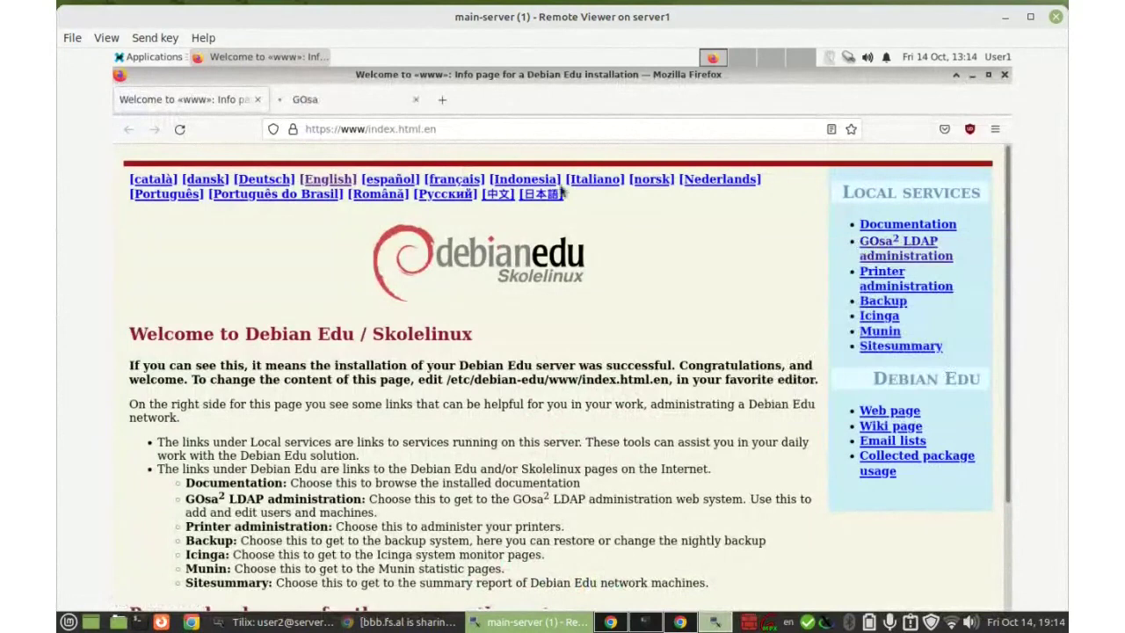
{"action": "left_click", "coordinate": [347, 103]}
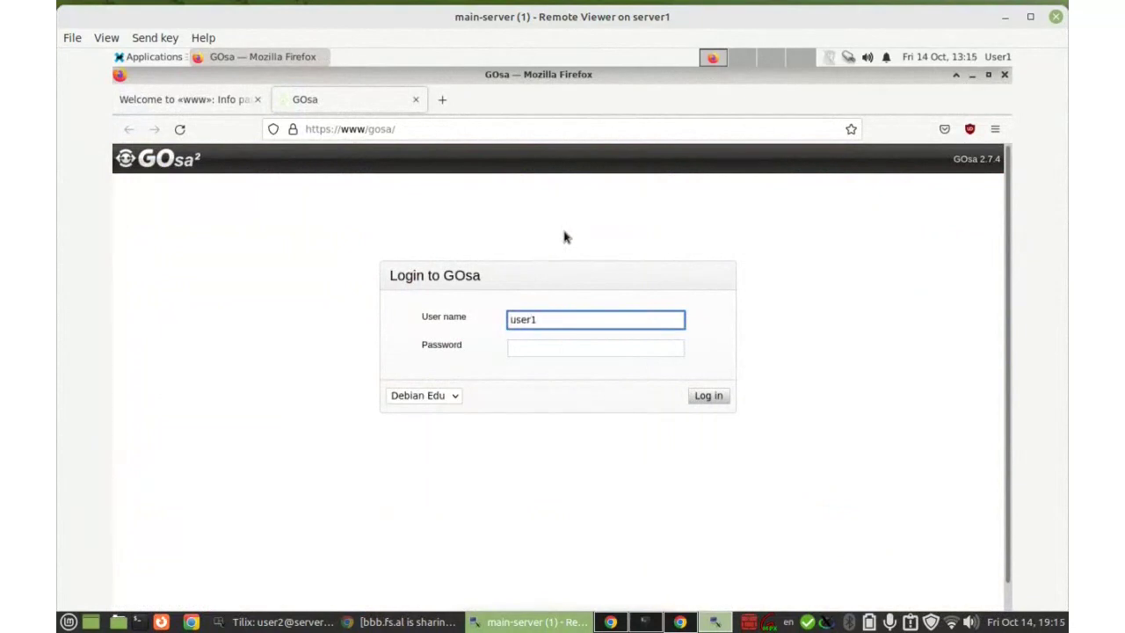
Log in to GOsa as user1 by entering the account password, and save the login in the browser.
{"action": "left_click", "coordinate": [524, 347]}
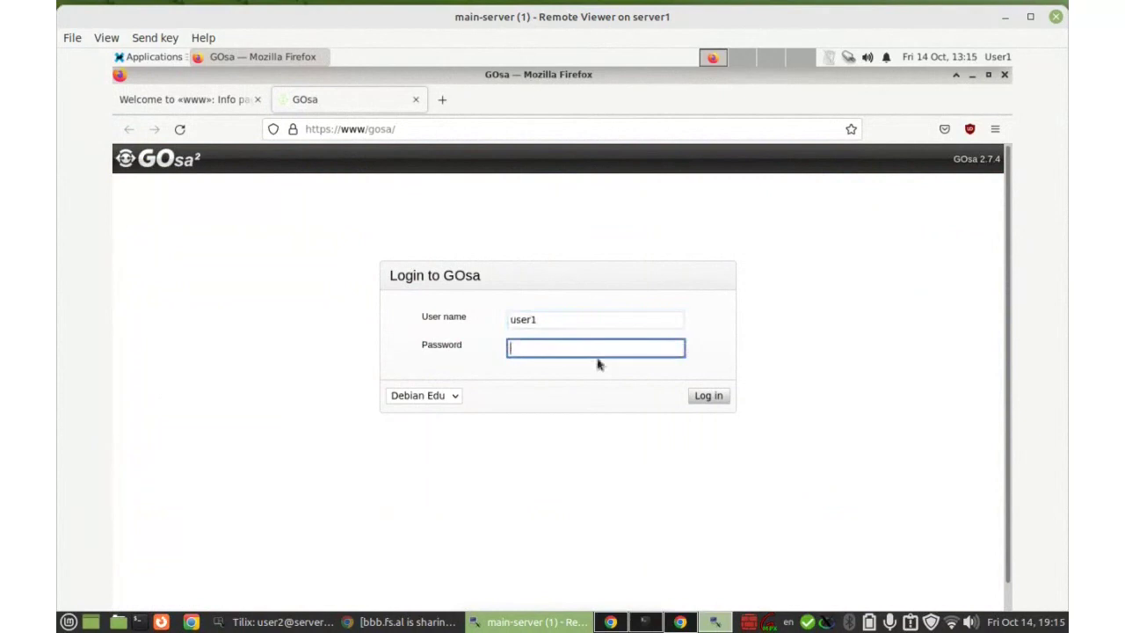
{"action": "type", "text": "••"}
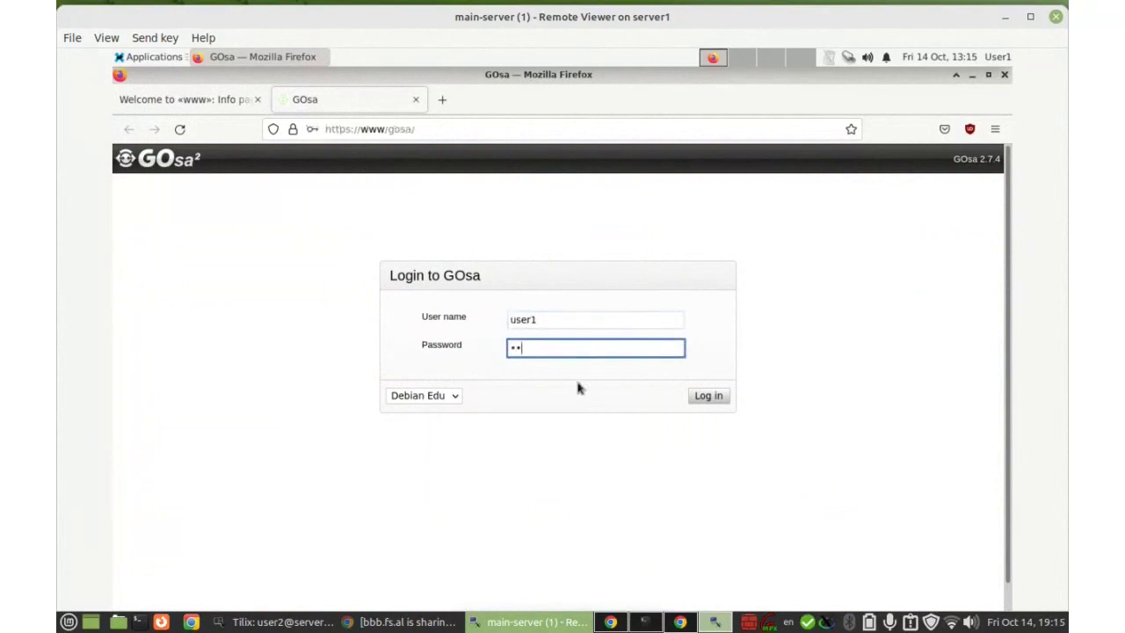
{"action": "type", "text": "•••"}
{"action": "left_click", "coordinate": [706, 396]}
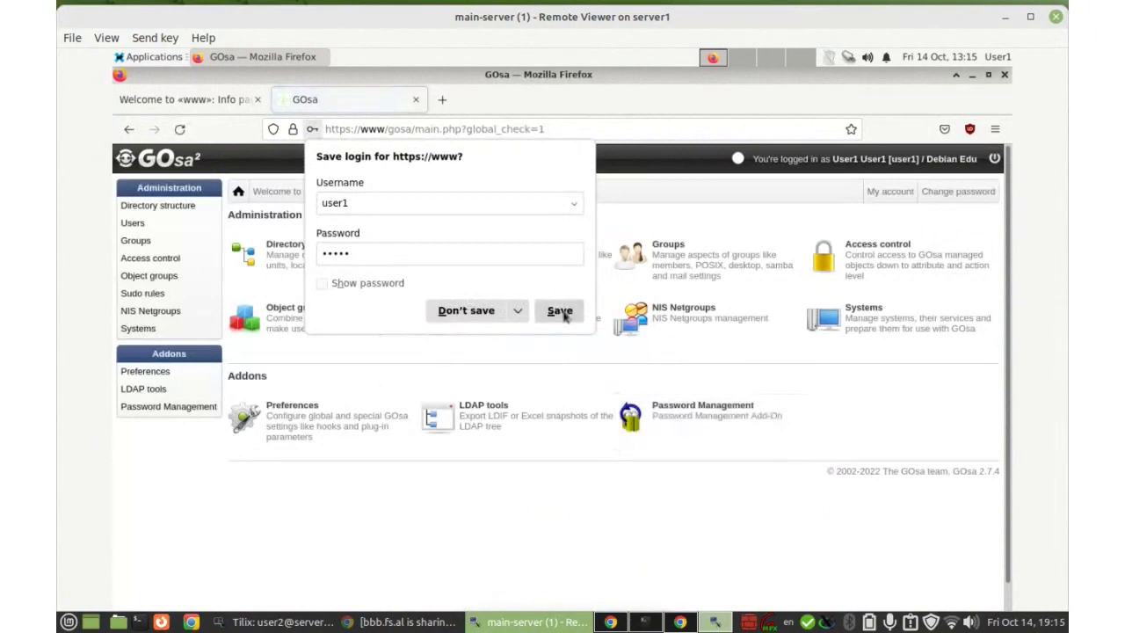
{"action": "left_click", "coordinate": [563, 315]}
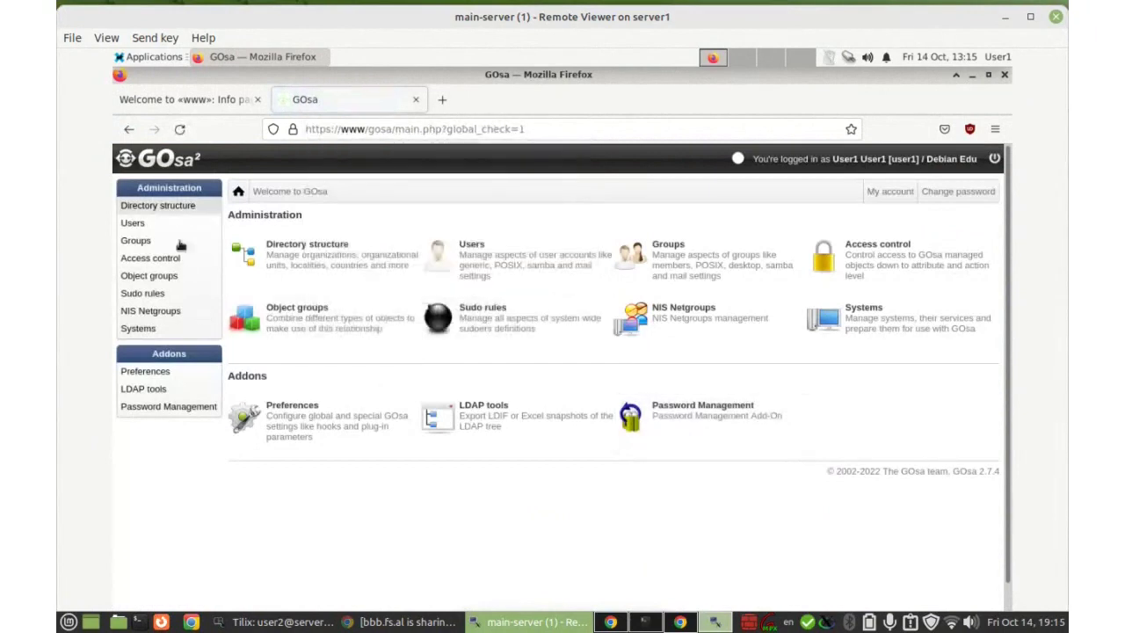
Look through the Users, Groups, NIS Netgroups and Systems lists in GOsa.
{"action": "left_click", "coordinate": [133, 223]}
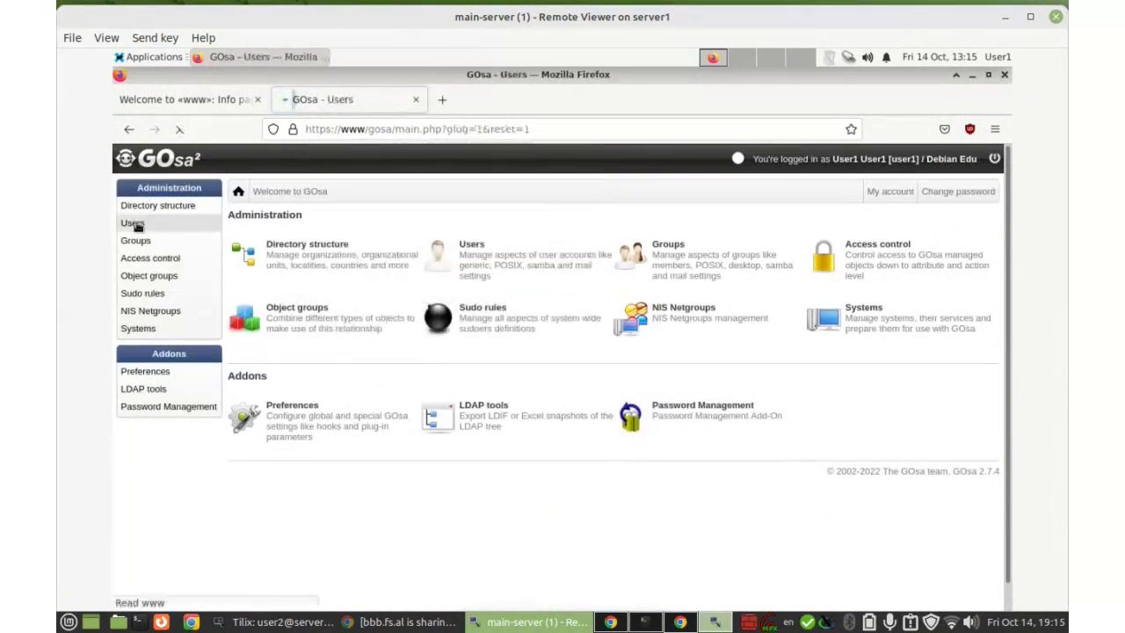
{"action": "left_click", "coordinate": [141, 241]}
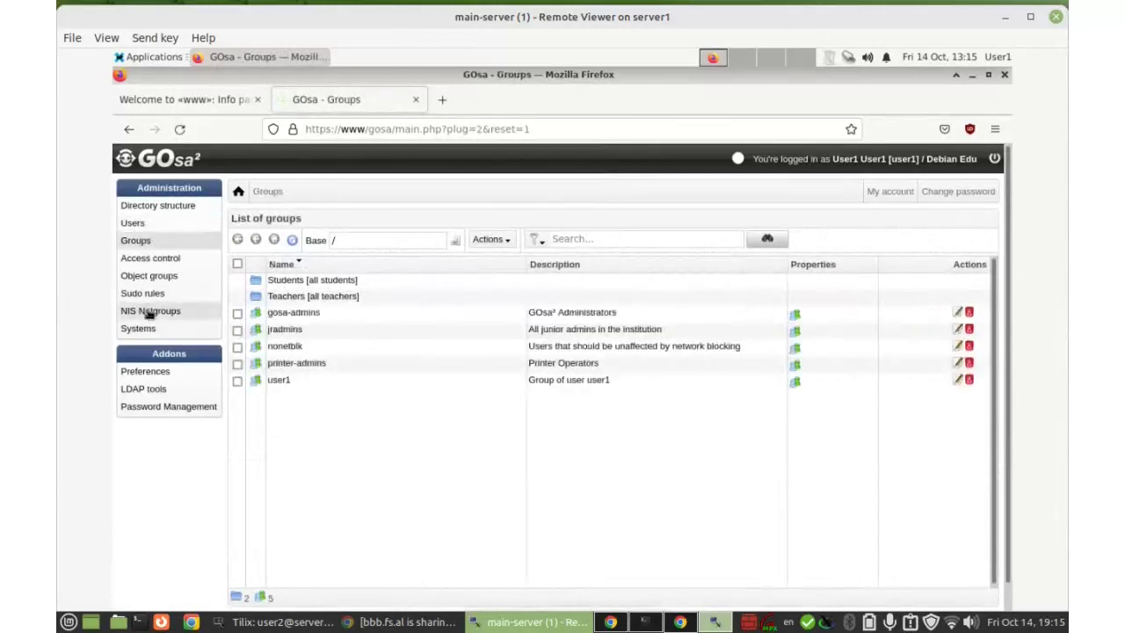
{"action": "left_click", "coordinate": [149, 312]}
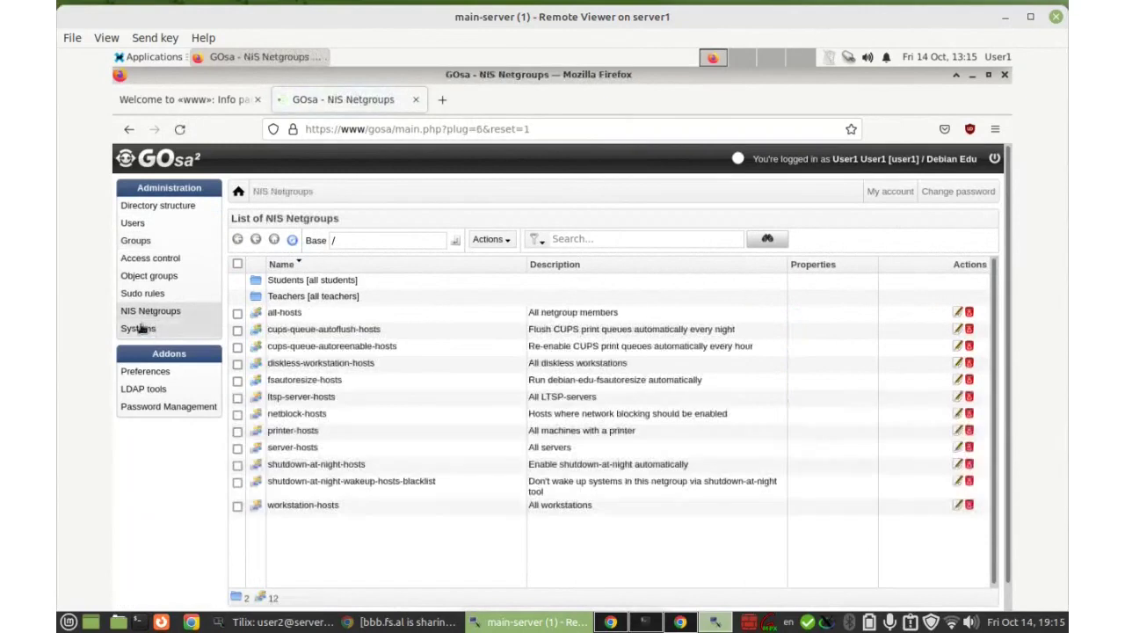
{"action": "left_click", "coordinate": [138, 327]}
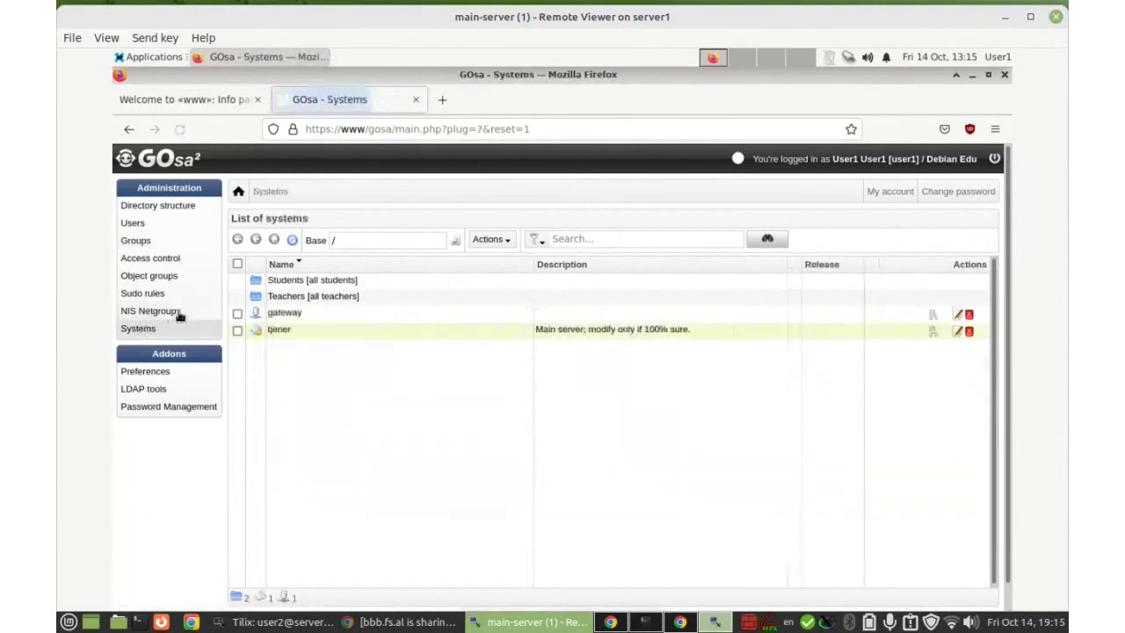
Return to the GOsa list of users and display the remote viewer in full screen.
{"action": "left_click", "coordinate": [132, 226]}
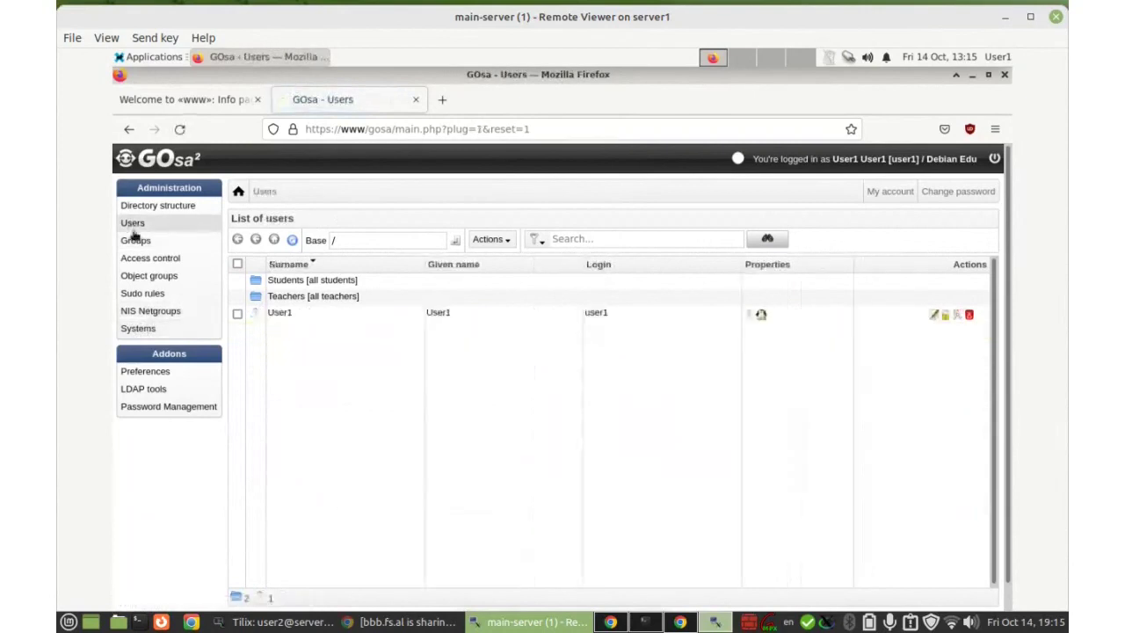
{"action": "left_click", "coordinate": [106, 38]}
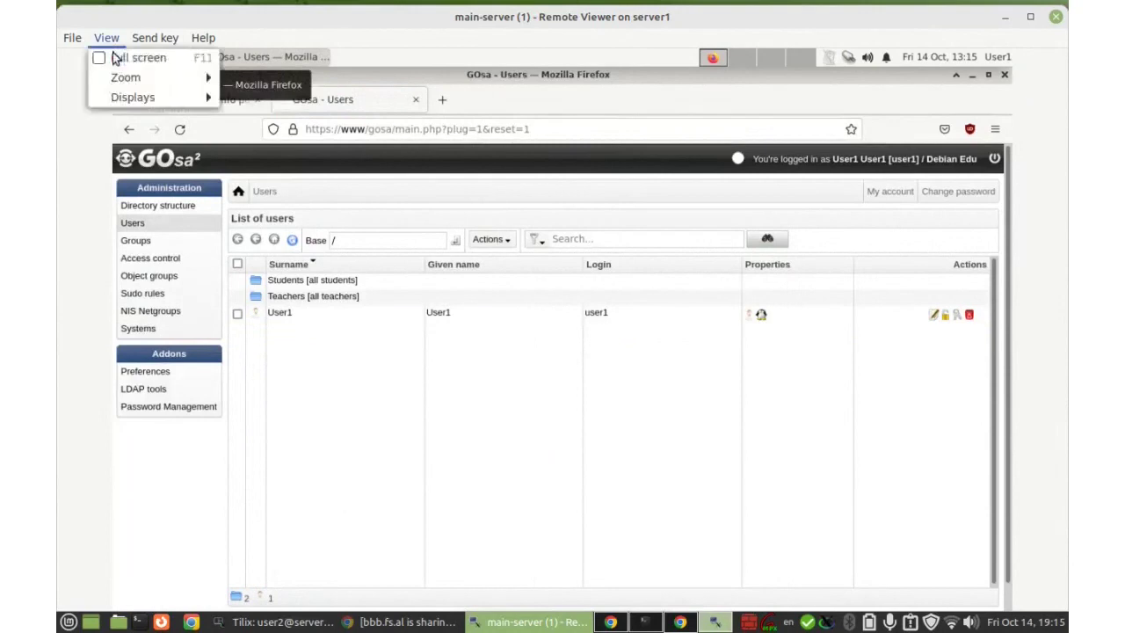
{"action": "left_click", "coordinate": [102, 55]}
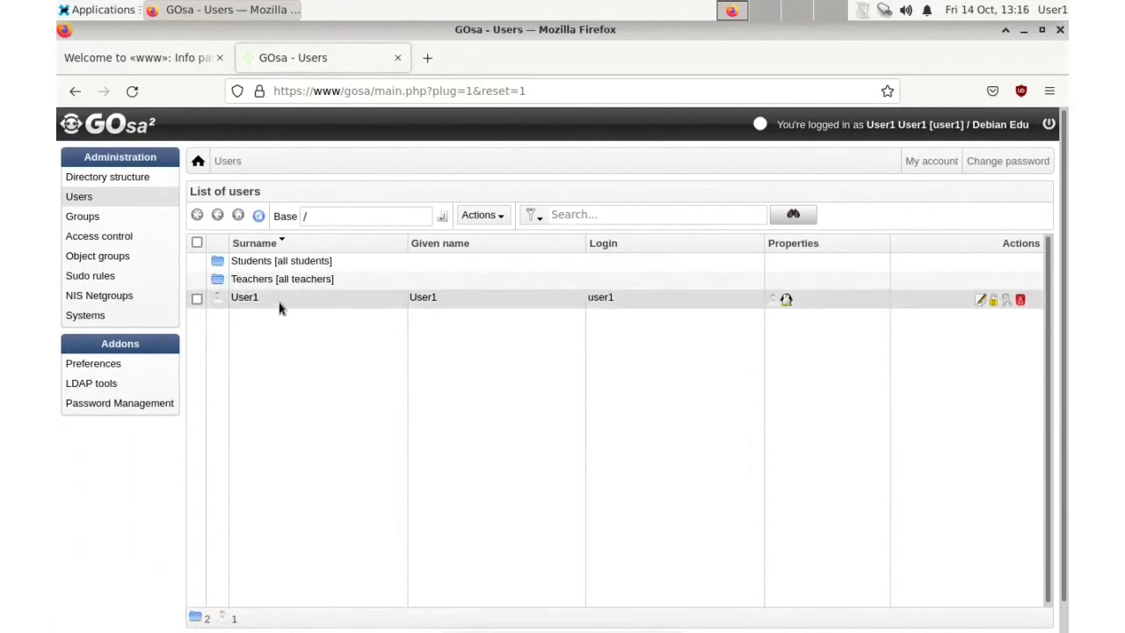
Start creating a new user from the actions available for the list of users.
{"action": "left_click", "coordinate": [504, 218]}
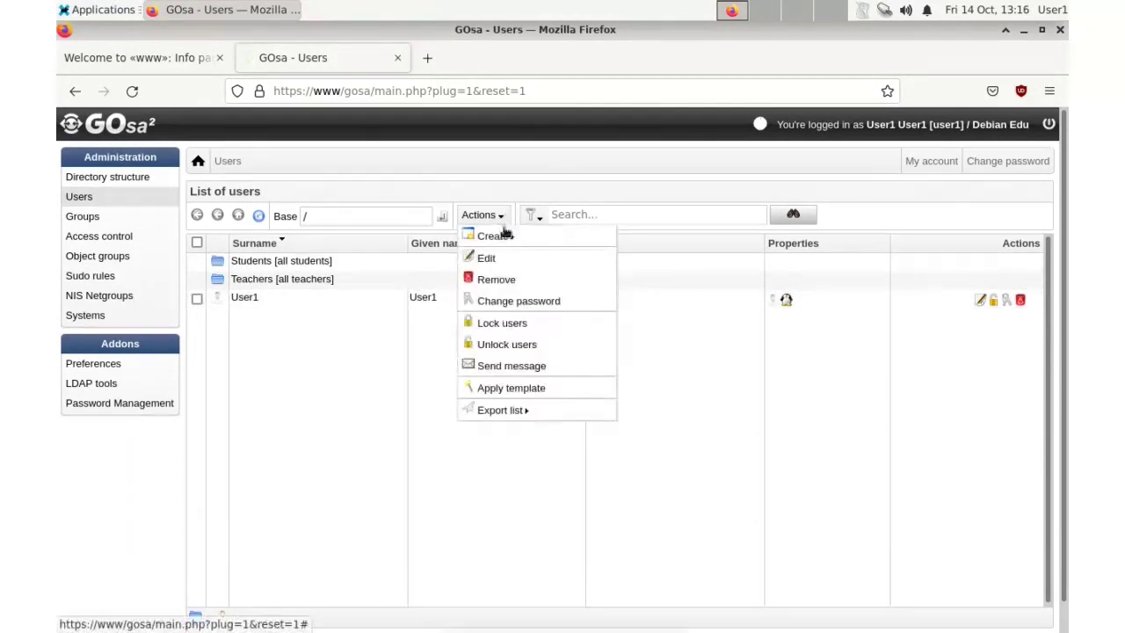
{"action": "mouse_move", "coordinate": [492, 235]}
{"action": "left_click", "coordinate": [532, 214]}
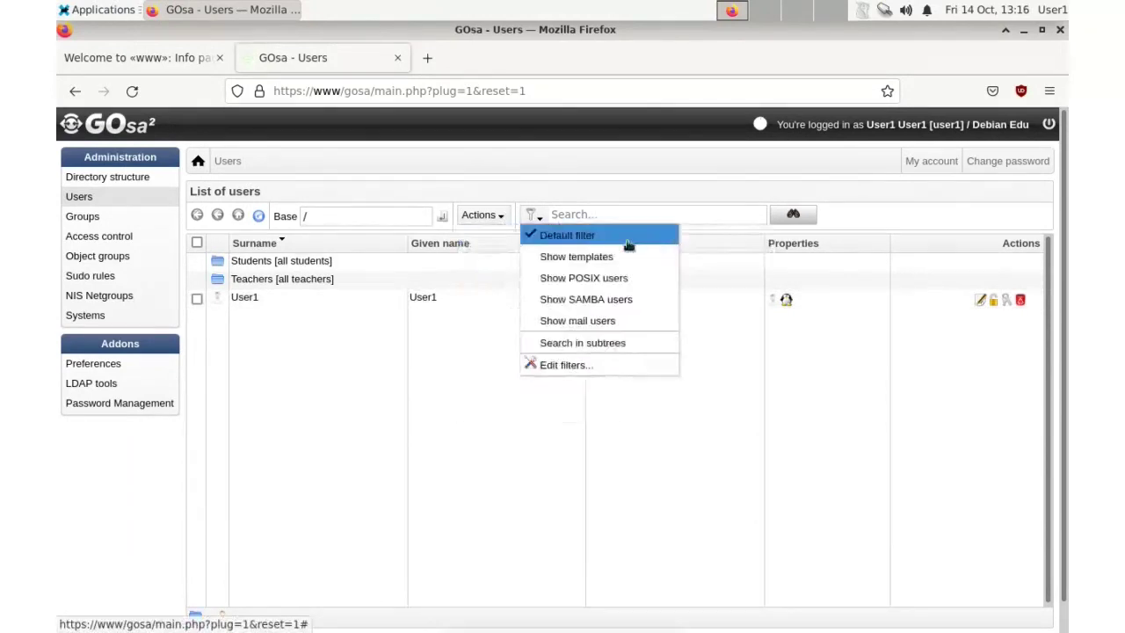
{"action": "left_click", "coordinate": [485, 217]}
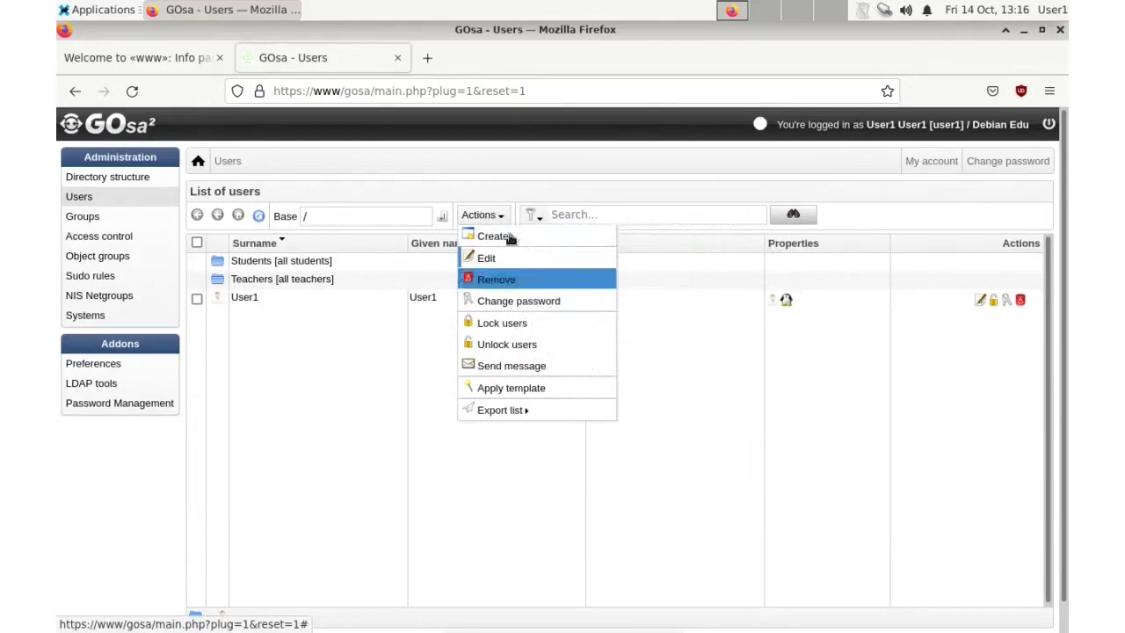
{"action": "mouse_move", "coordinate": [505, 236]}
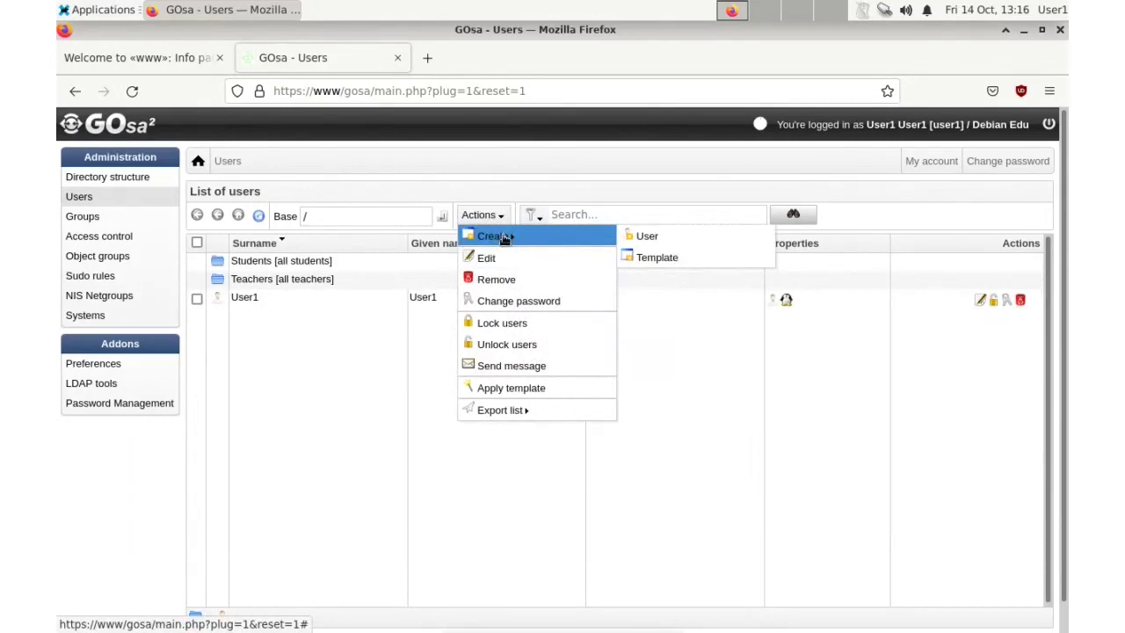
{"action": "left_click", "coordinate": [653, 237]}
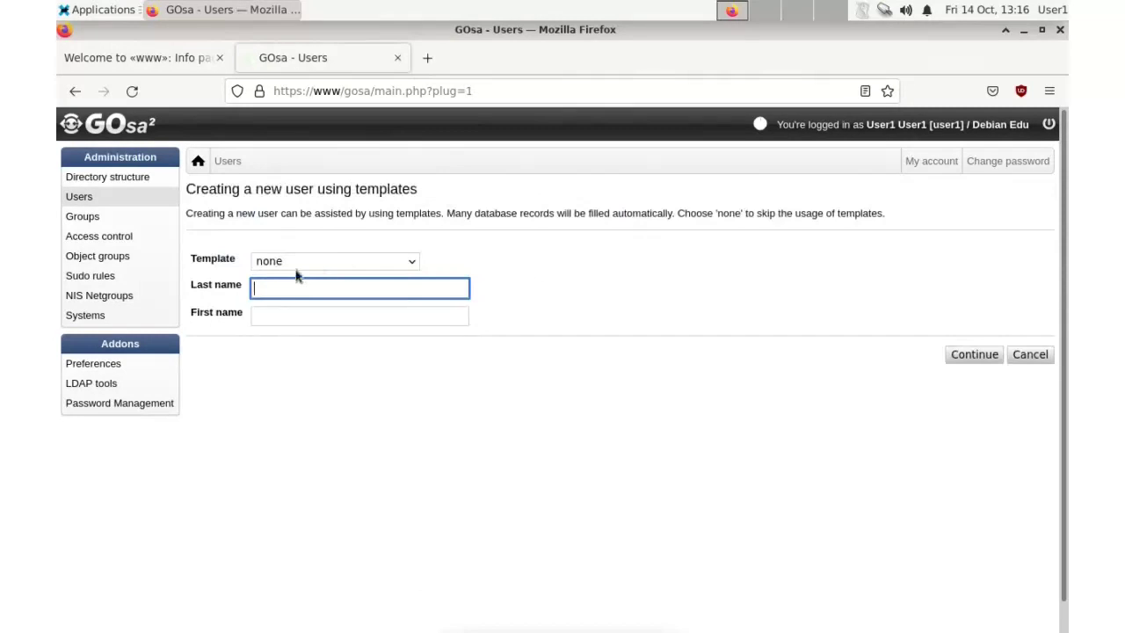
Choose the newteacher - Teachers (ou) template, enter last name 2 and first name User, and continue to the login selection.
{"action": "left_click", "coordinate": [332, 261]}
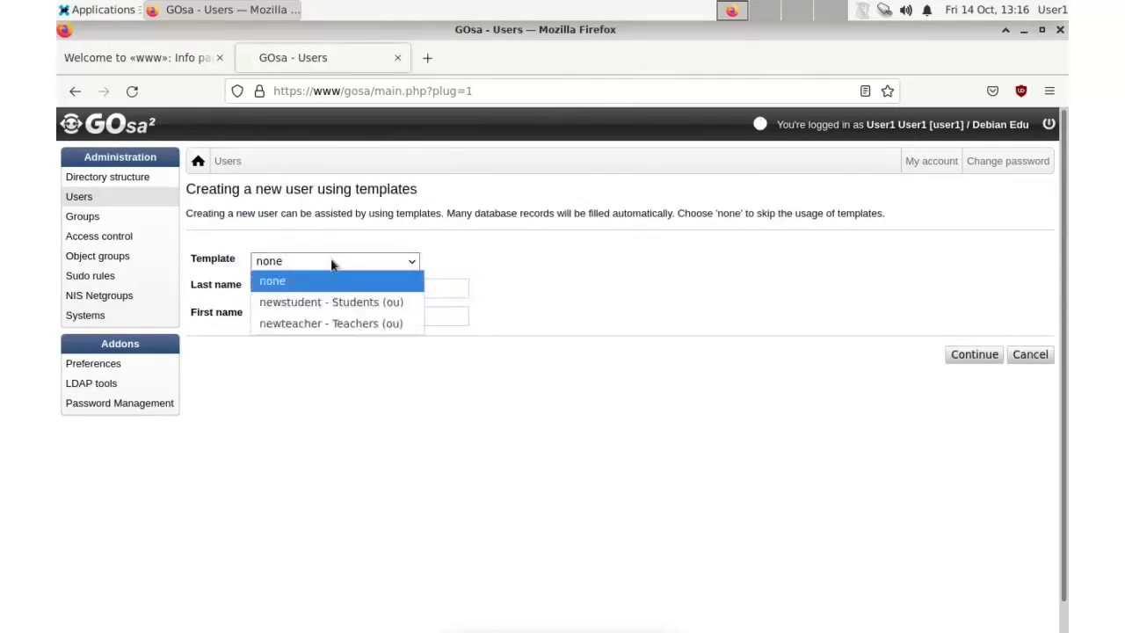
{"action": "left_click", "coordinate": [323, 324]}
{"action": "left_click", "coordinate": [272, 287]}
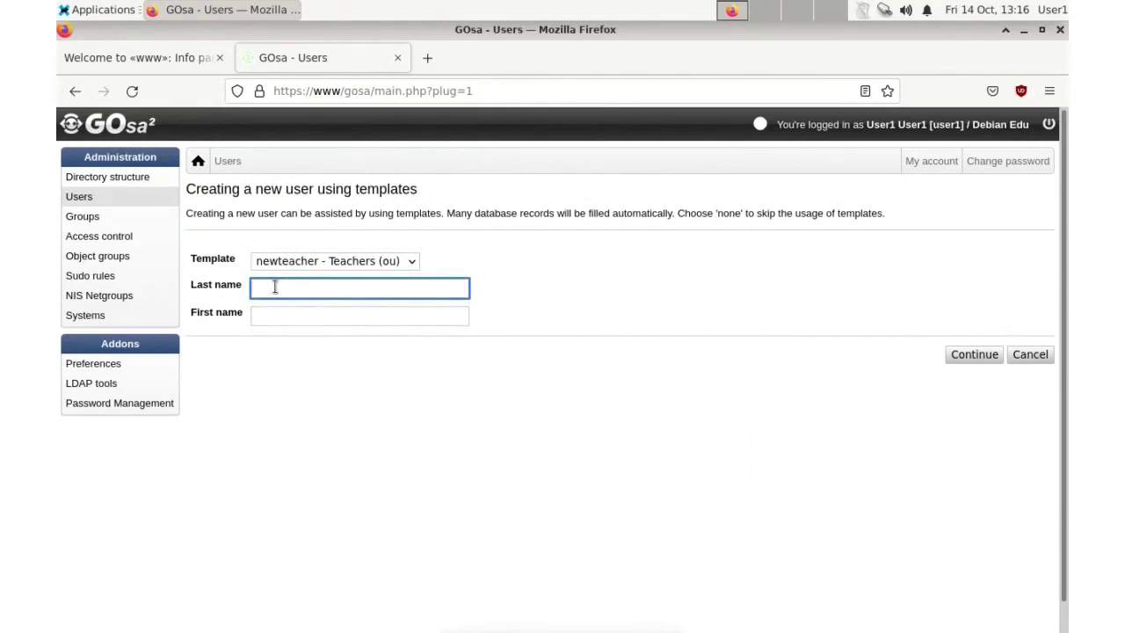
{"action": "type", "text": "2"}
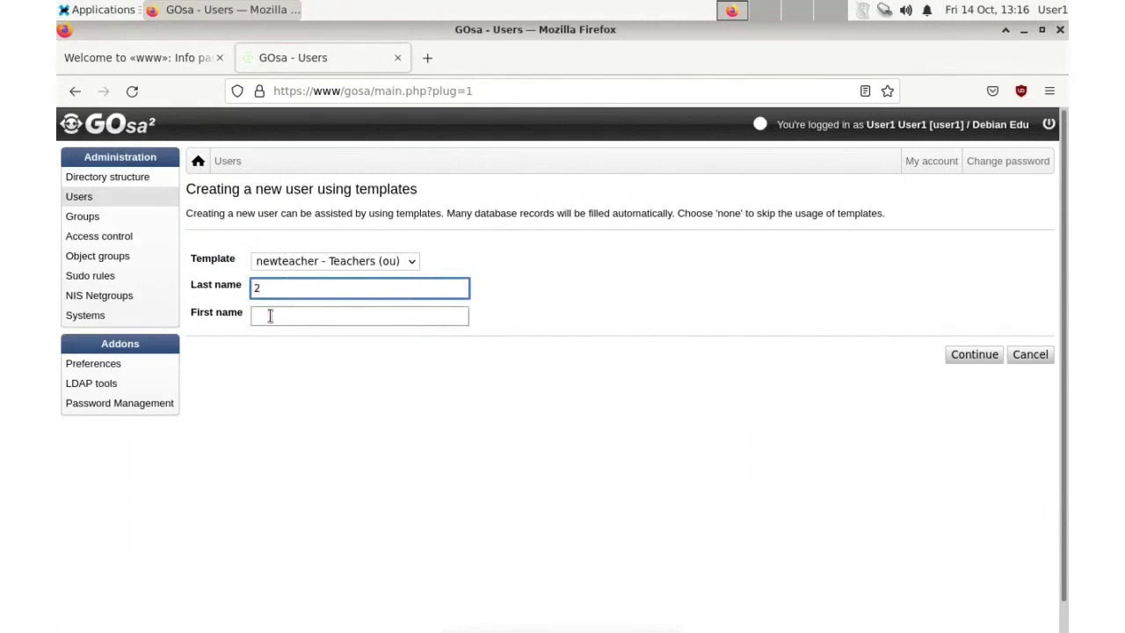
{"action": "left_click", "coordinate": [273, 314]}
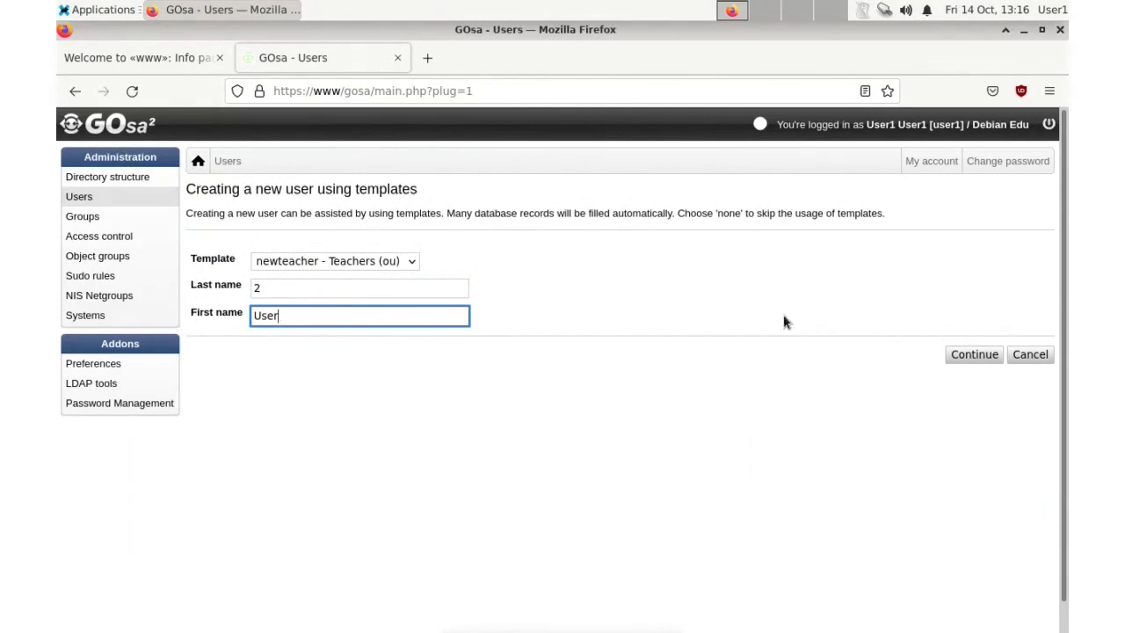
{"action": "left_click", "coordinate": [975, 356]}
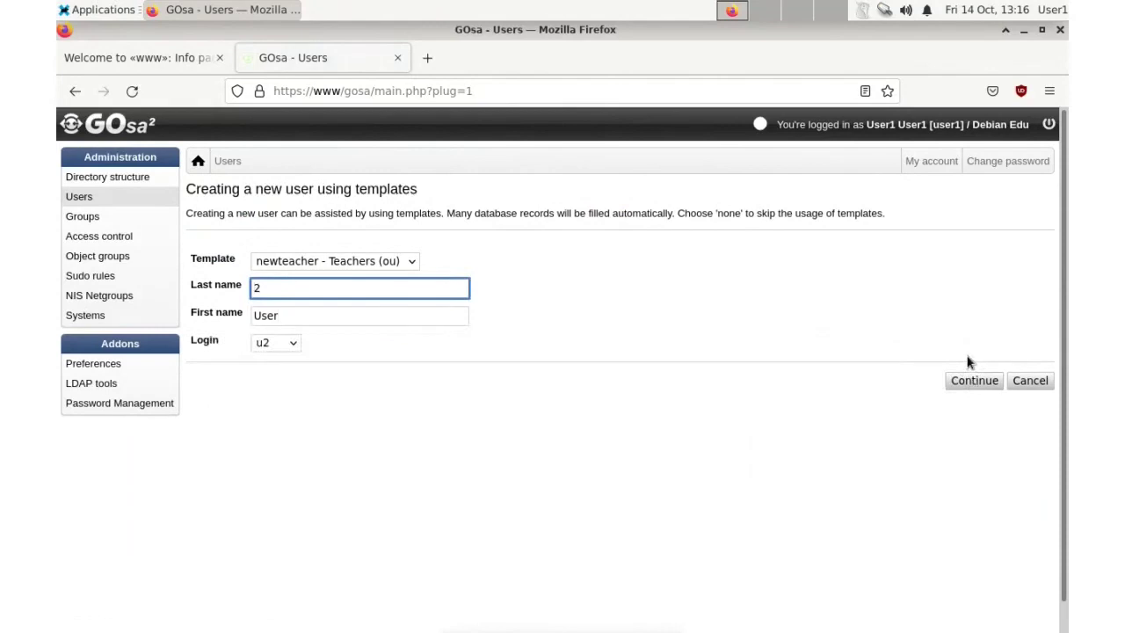
Keep the proposed login u2 for the new teacher and continue to the user's details.
{"action": "left_click", "coordinate": [293, 343]}
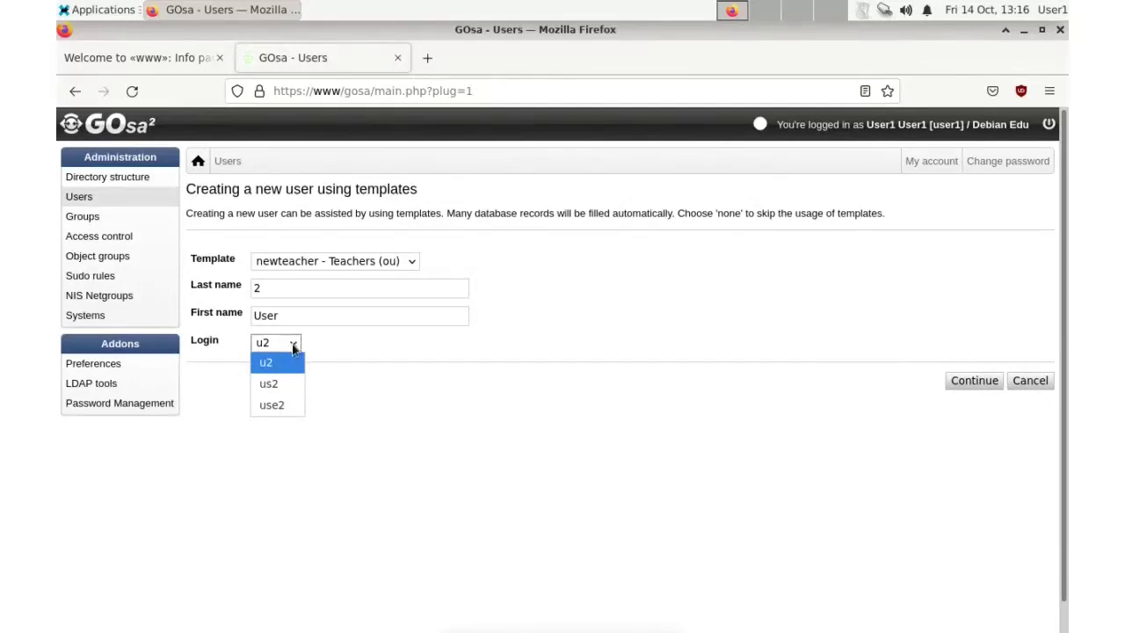
{"action": "left_click", "coordinate": [283, 364]}
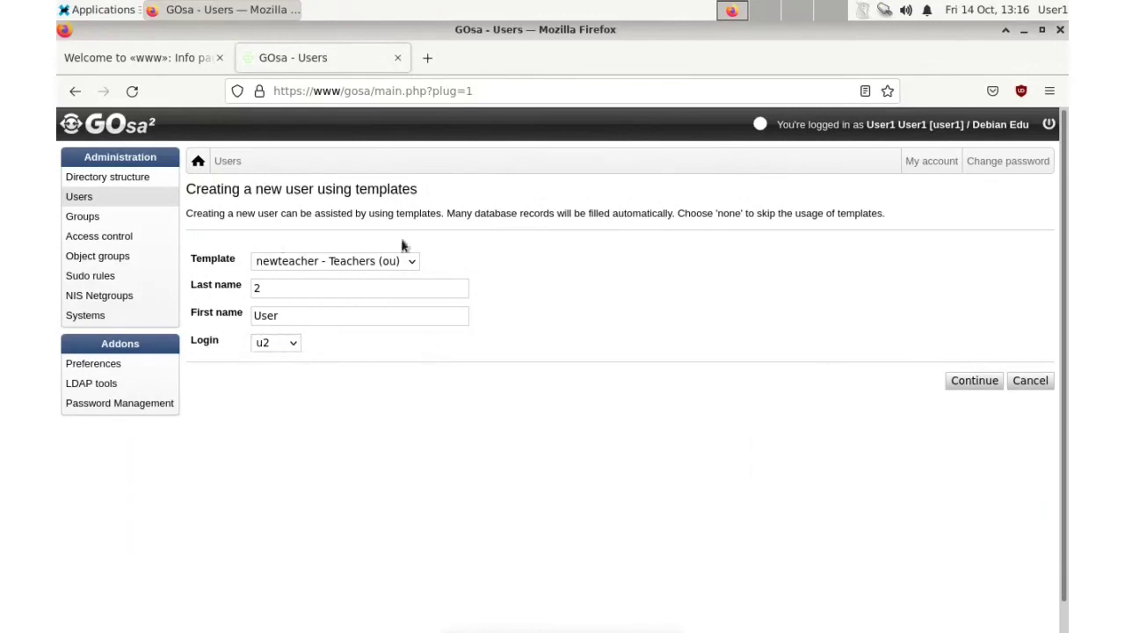
{"action": "left_click", "coordinate": [968, 383]}
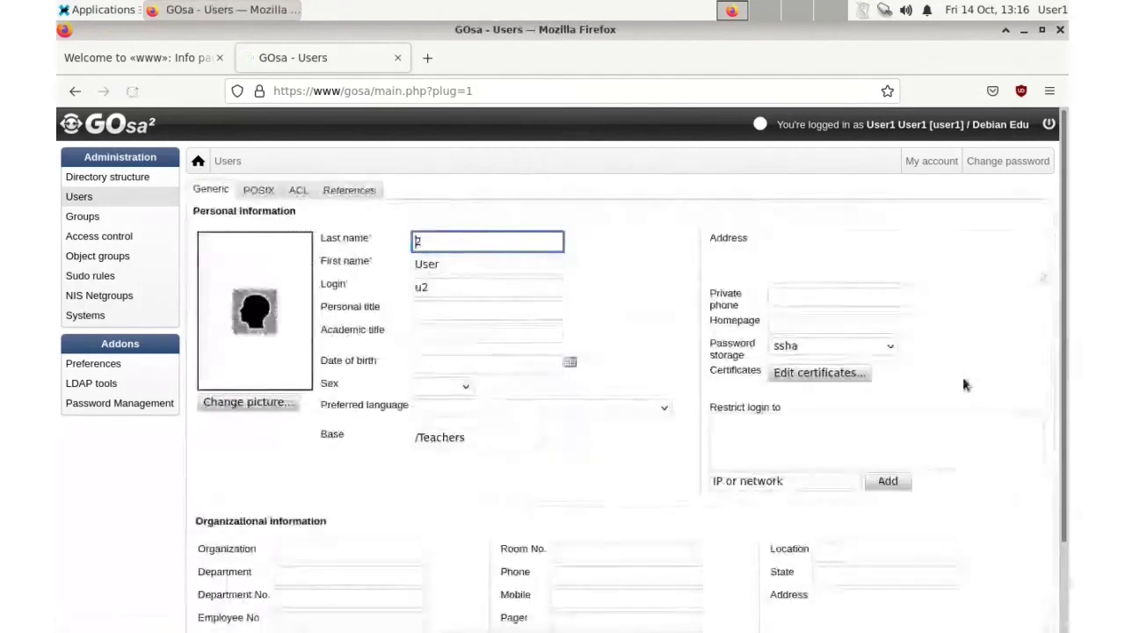
Change the new user's login to user2 in the generic personal information.
{"action": "left_click", "coordinate": [423, 288]}
{"action": "type", "text": "s"}
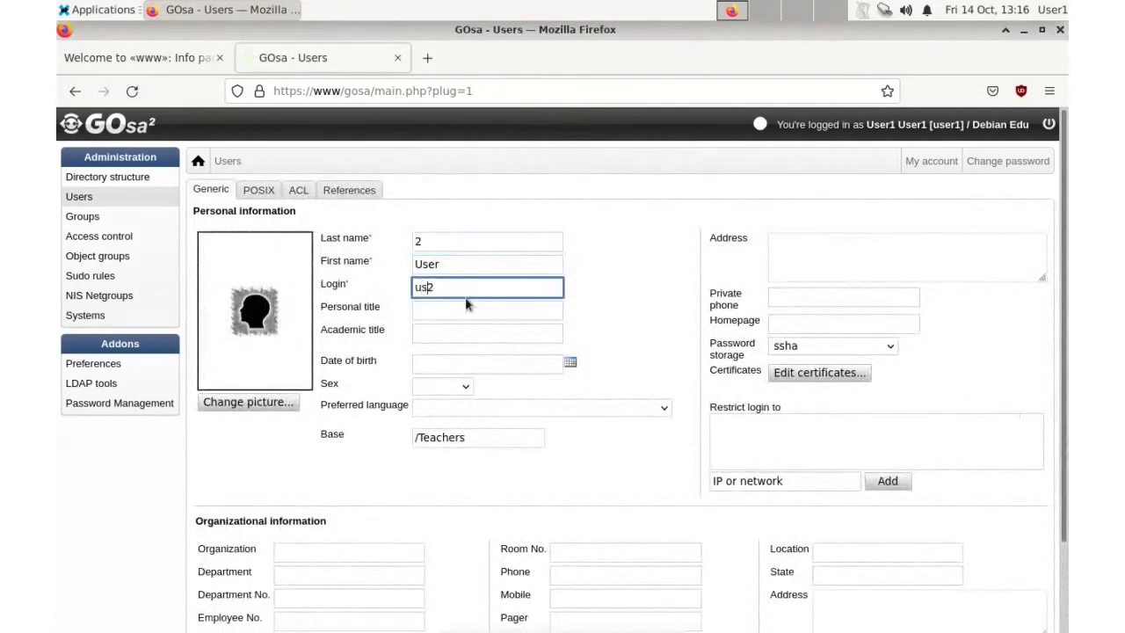
{"action": "type", "text": "er"}
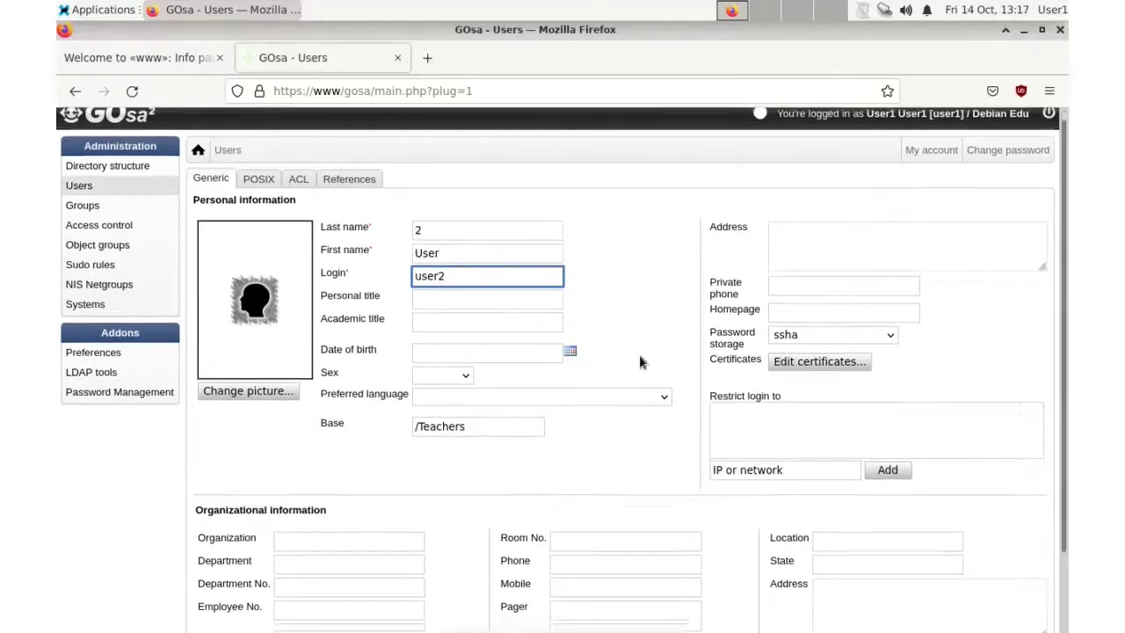
{"action": "scroll", "coordinate": [639, 354], "scroll_direction": "down", "scroll_amount": 1}
{"action": "scroll", "coordinate": [639, 366], "scroll_direction": "down", "scroll_amount": 1}
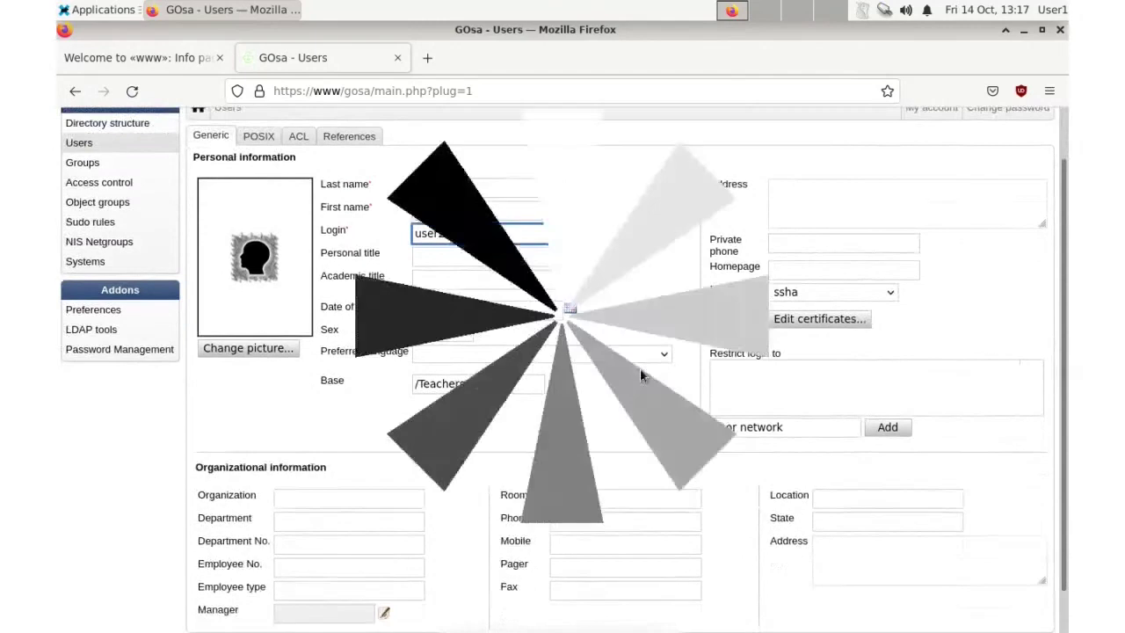
{"action": "scroll", "coordinate": [478, 404], "scroll_direction": "down", "scroll_amount": 1}
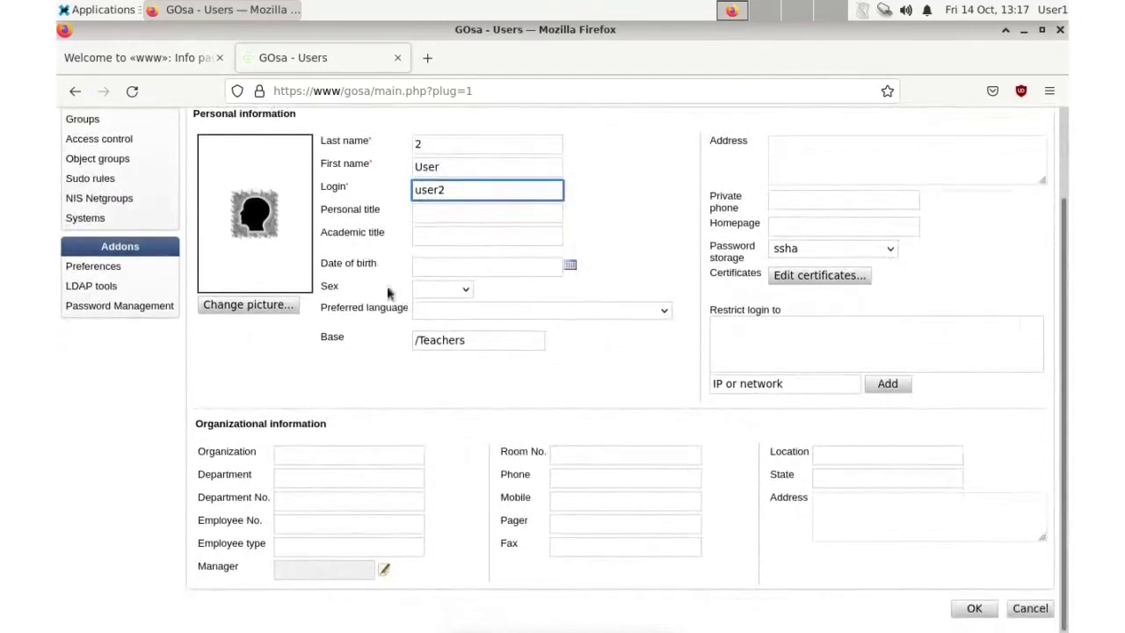
{"action": "key", "text": "Return"}
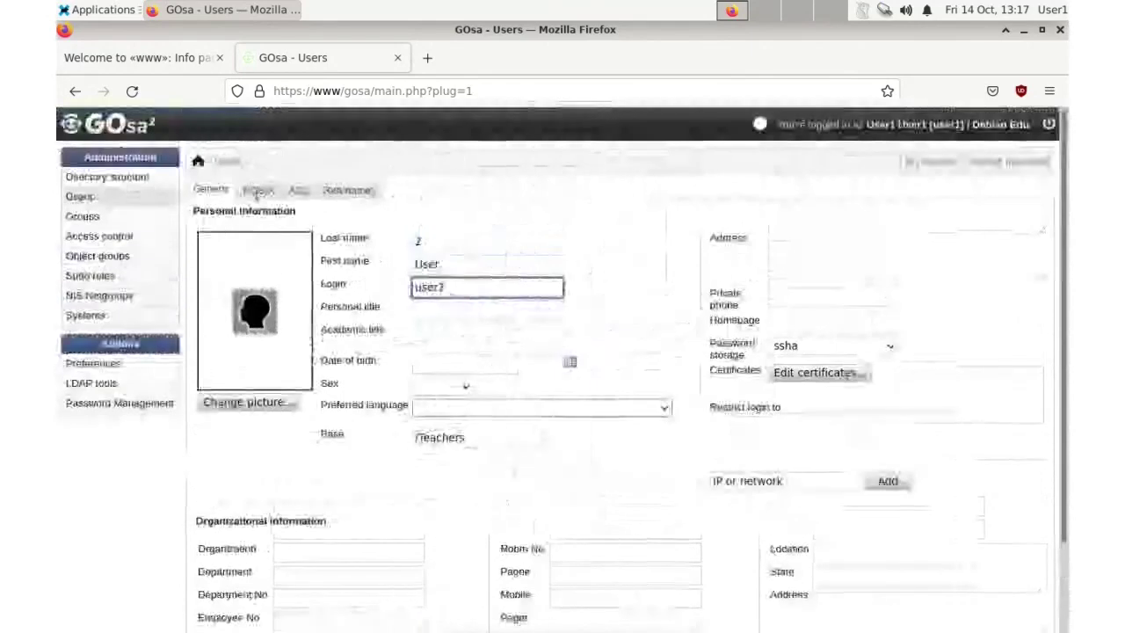
Set the home directory to /skole/tjener/home0/user2 in the POSIX settings and keep /bin/bash as the shell.
{"action": "left_click", "coordinate": [257, 191]}
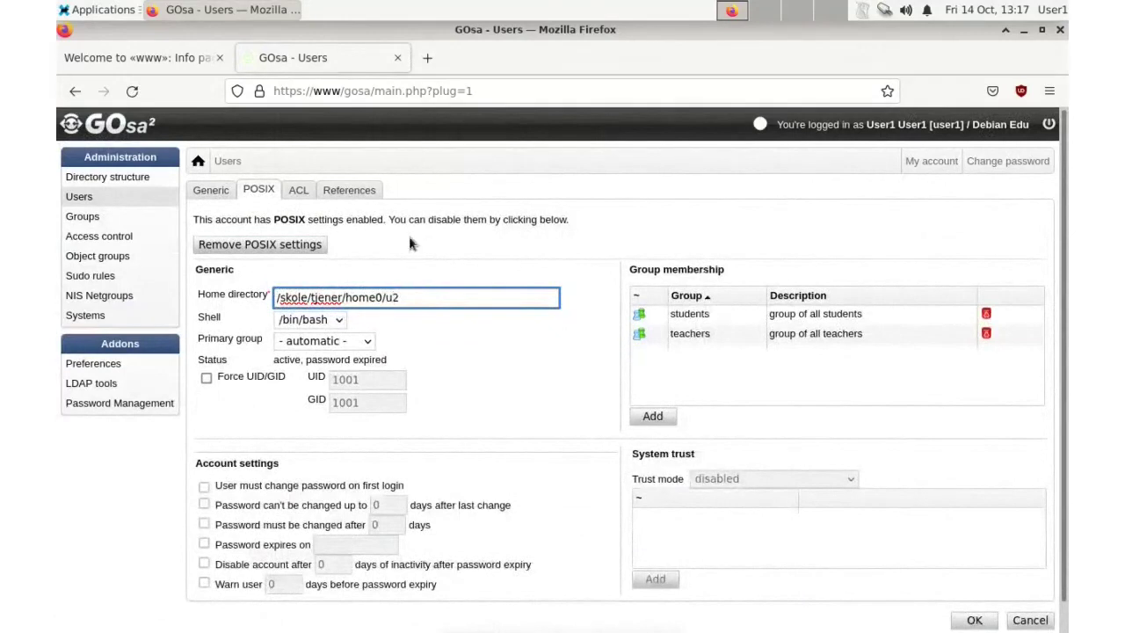
{"action": "type", "text": "ser"}
{"action": "left_click", "coordinate": [341, 320]}
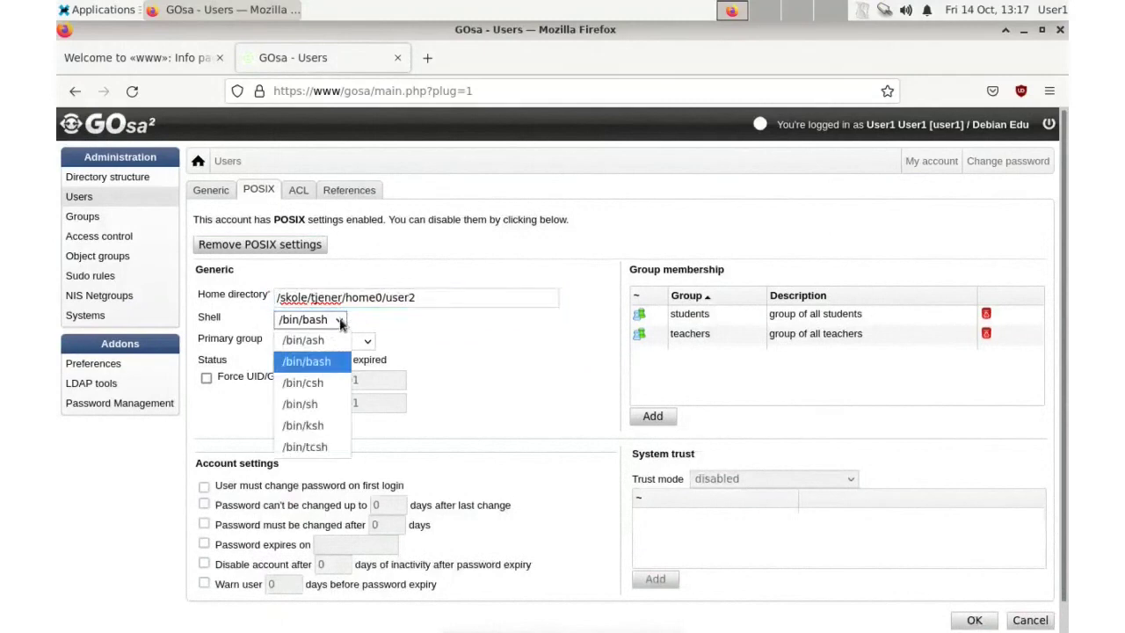
{"action": "left_click", "coordinate": [341, 322]}
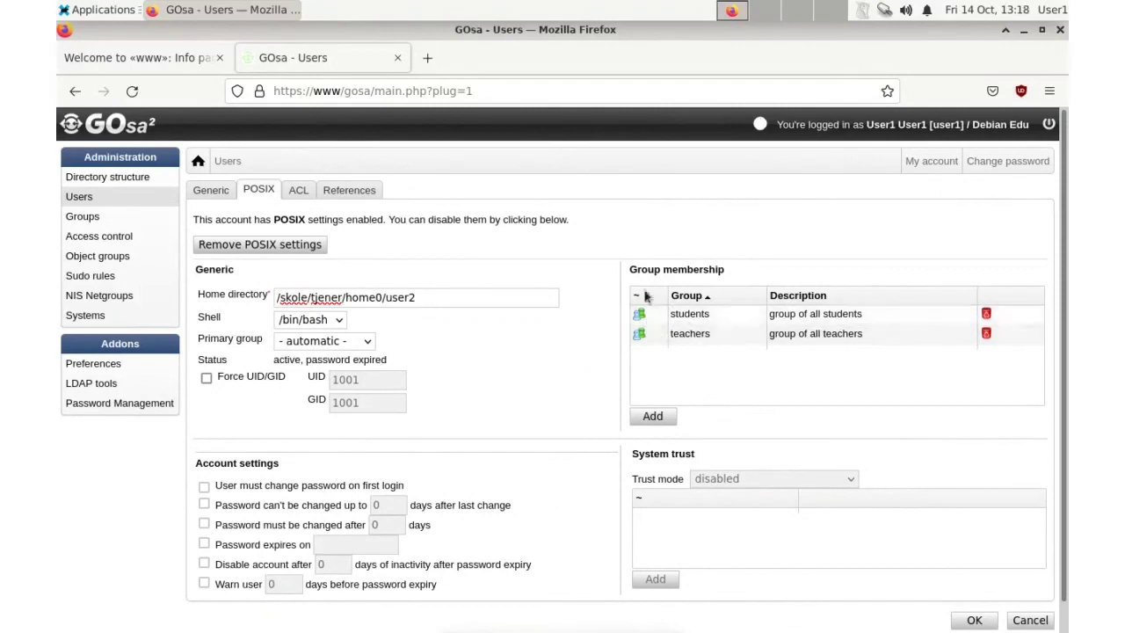
Review the new user's ACL and References settings, and confirm the creation of the user.
{"action": "left_click", "coordinate": [297, 191]}
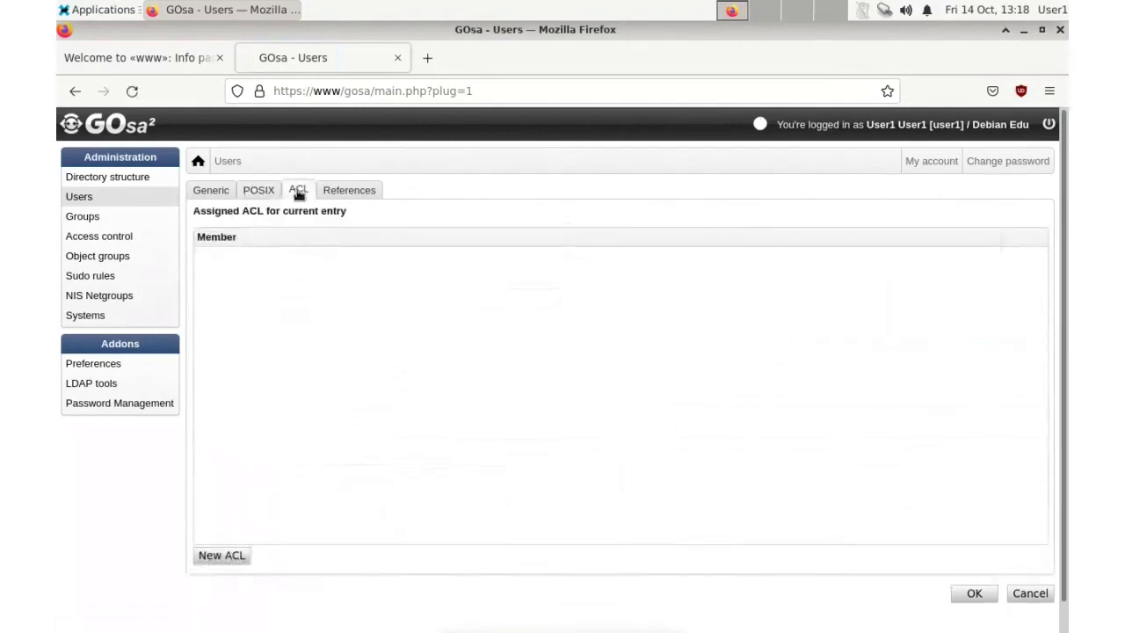
{"action": "left_click", "coordinate": [336, 193]}
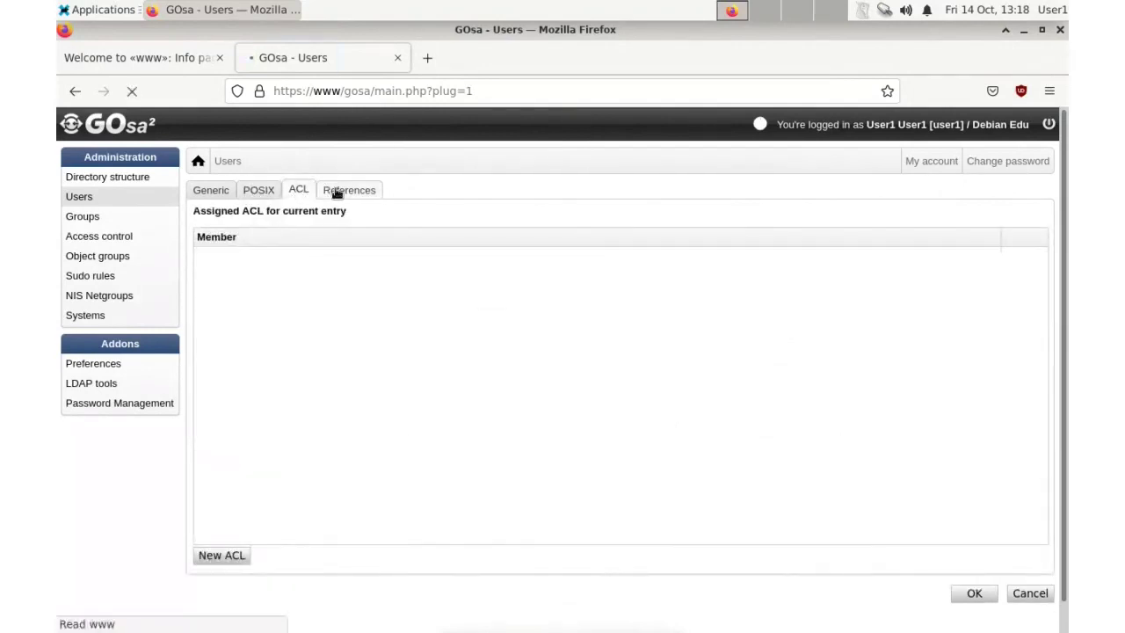
{"action": "left_click", "coordinate": [977, 321]}
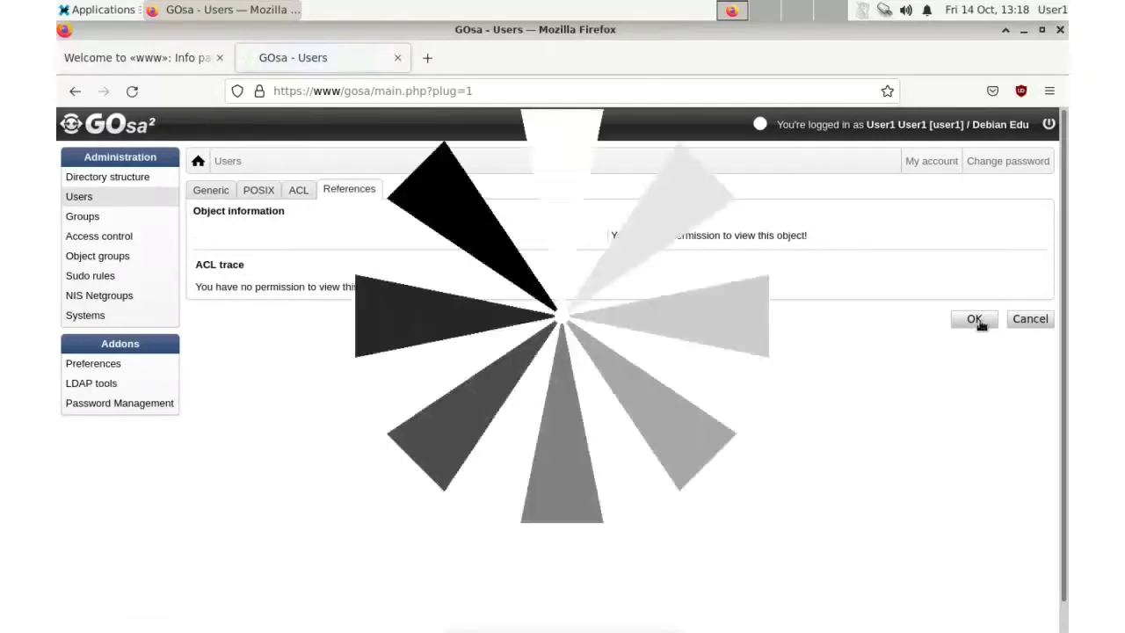
{"action": "left_click", "coordinate": [976, 322]}
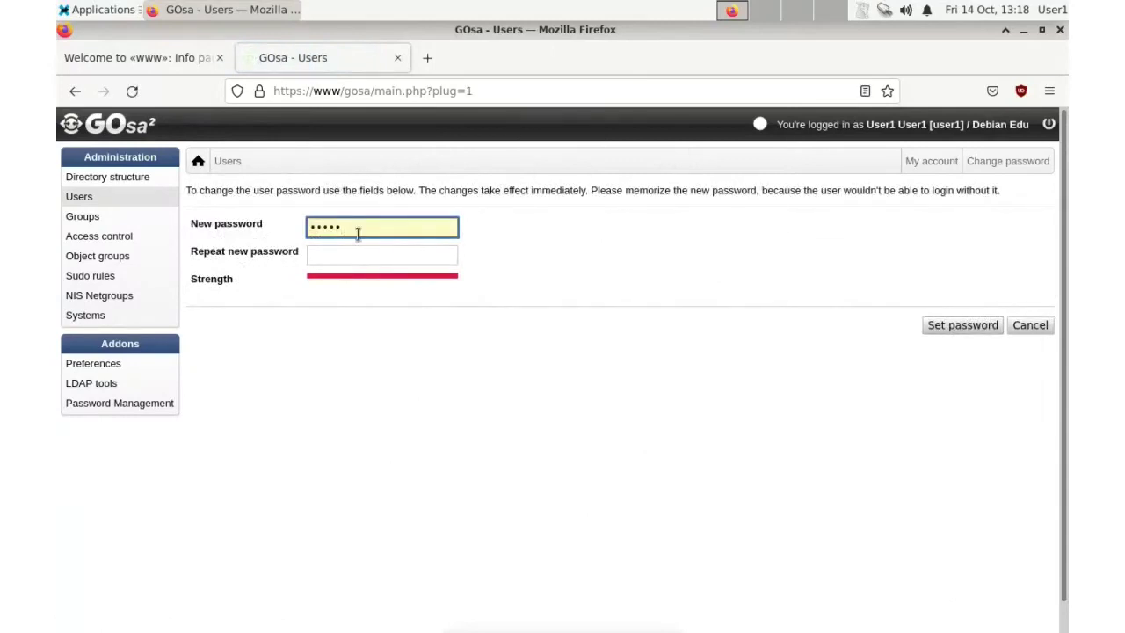
Replace the prefilled new password, repeat it in the confirmation field, and set it for the new user.
{"action": "key", "text": "BackSpace"}
{"action": "key", "text": "BackSpace"}
{"action": "key", "text": "BackSpace"}
{"action": "key", "text": "BackSpace"}
{"action": "key", "text": "BackSpace"}
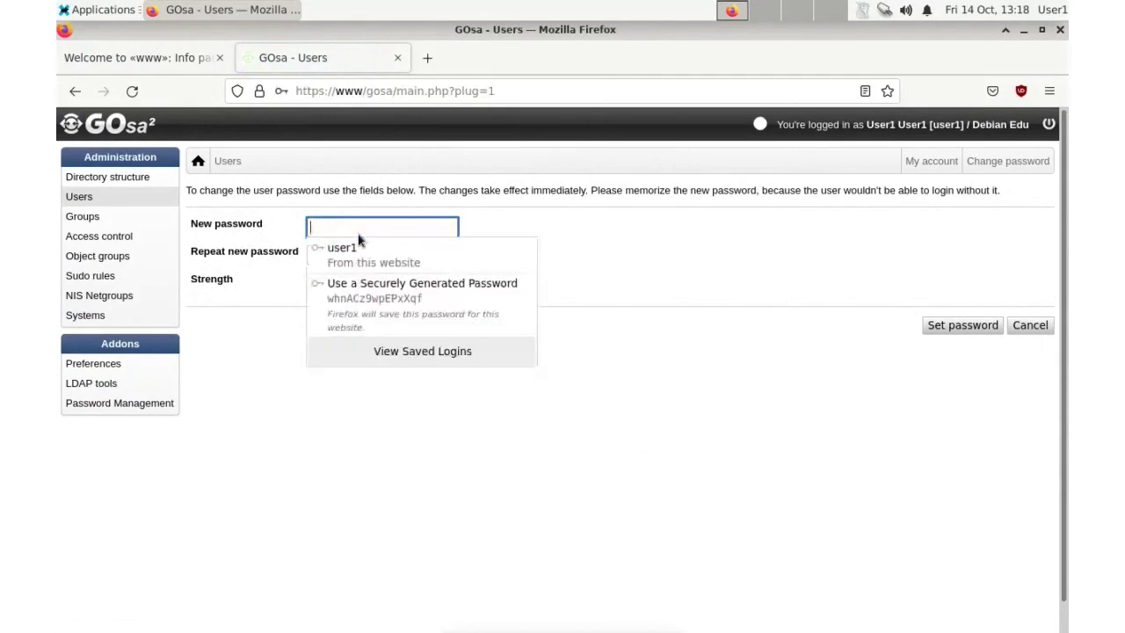
{"action": "type", "text": "••"}
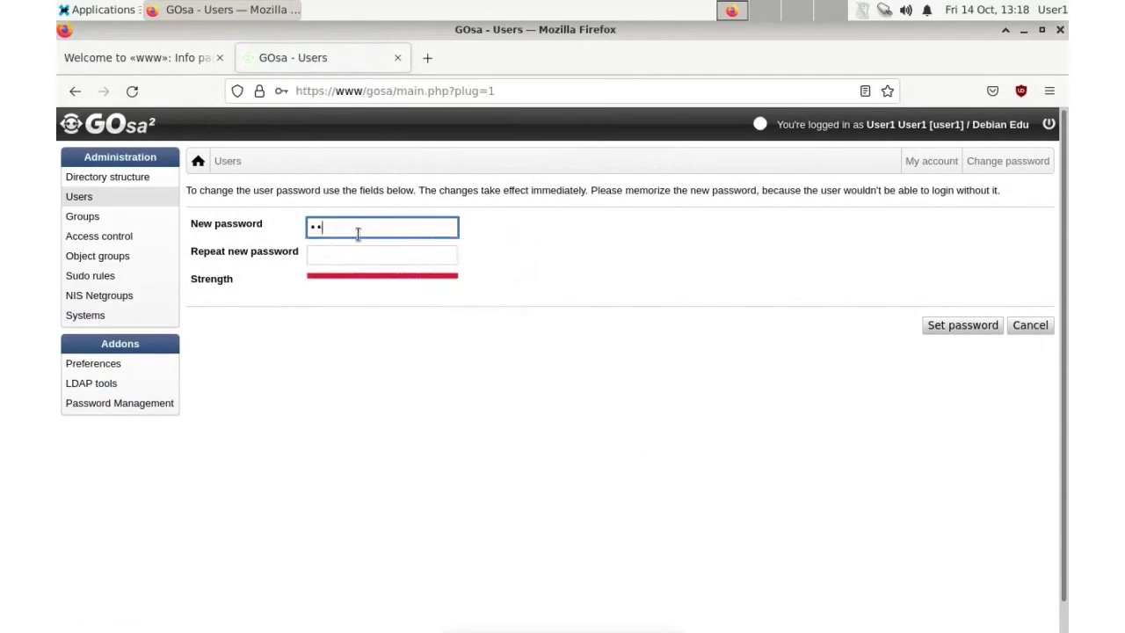
{"action": "type", "text": "•••"}
{"action": "left_click", "coordinate": [334, 255]}
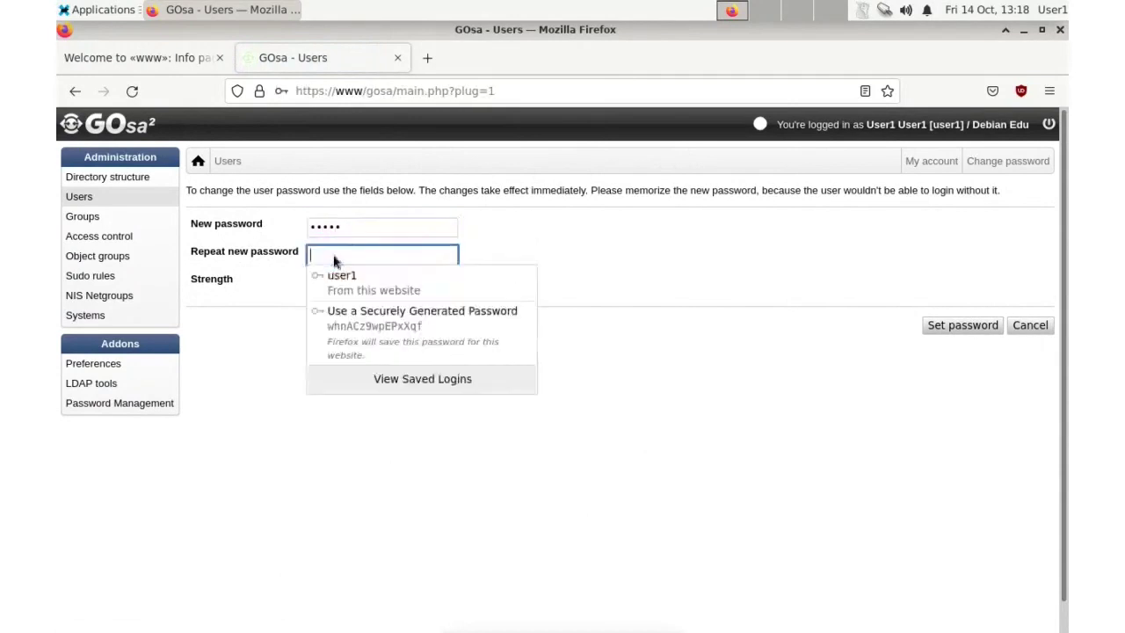
{"action": "type", "text": "•"}
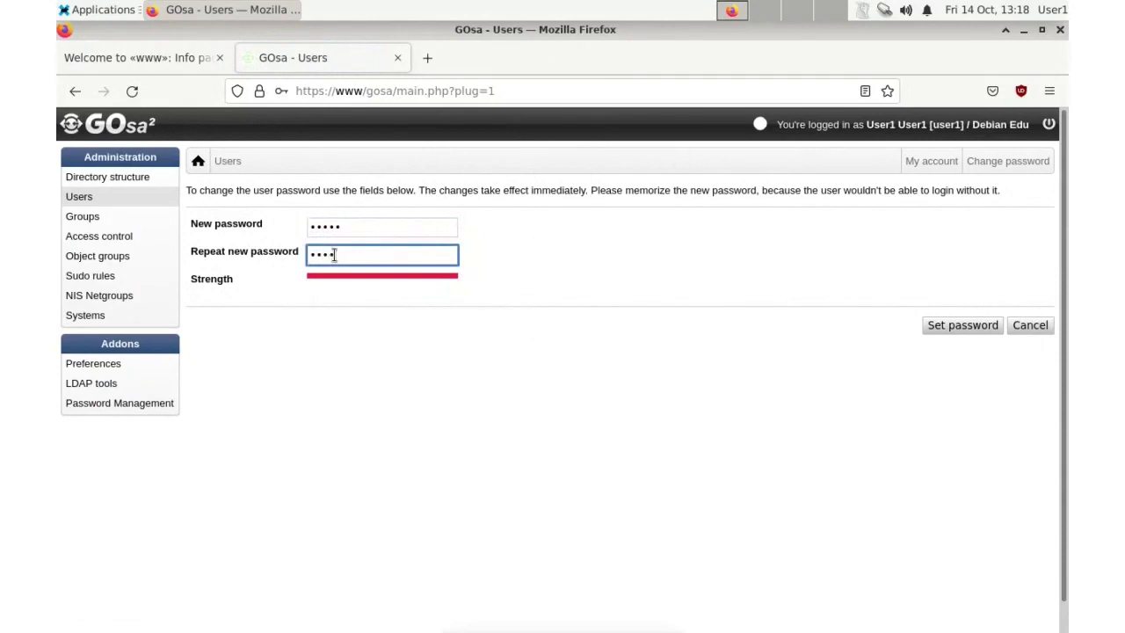
{"action": "type", "text": "••••"}
{"action": "left_click", "coordinate": [965, 326]}
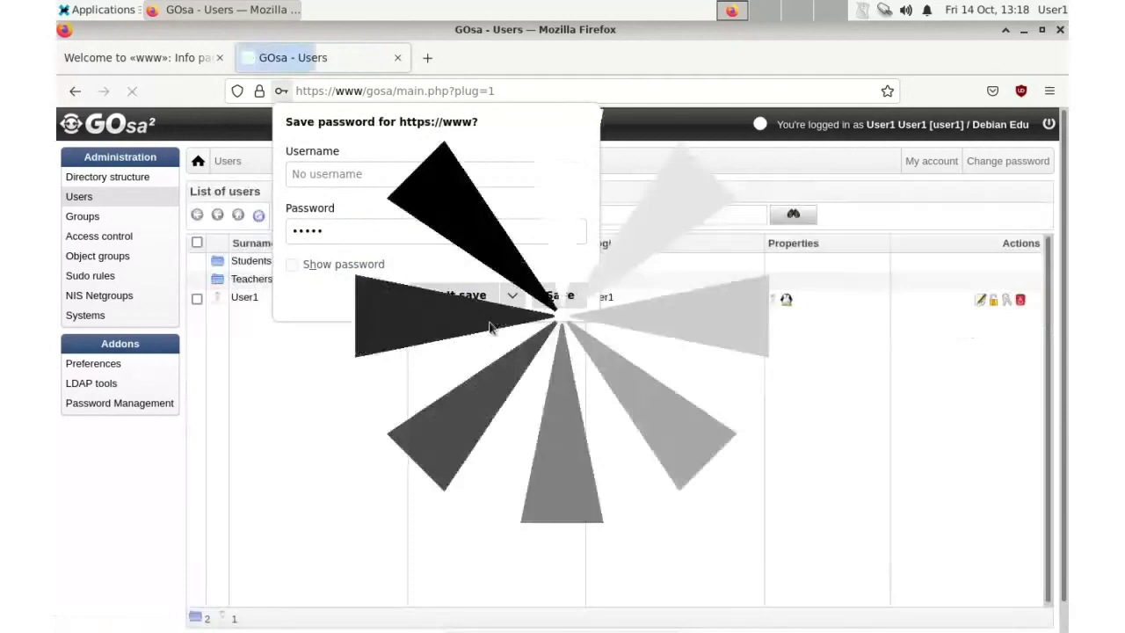
Decline saving the password in the browser and show the users in the Teachers department.
{"action": "left_click", "coordinate": [452, 299]}
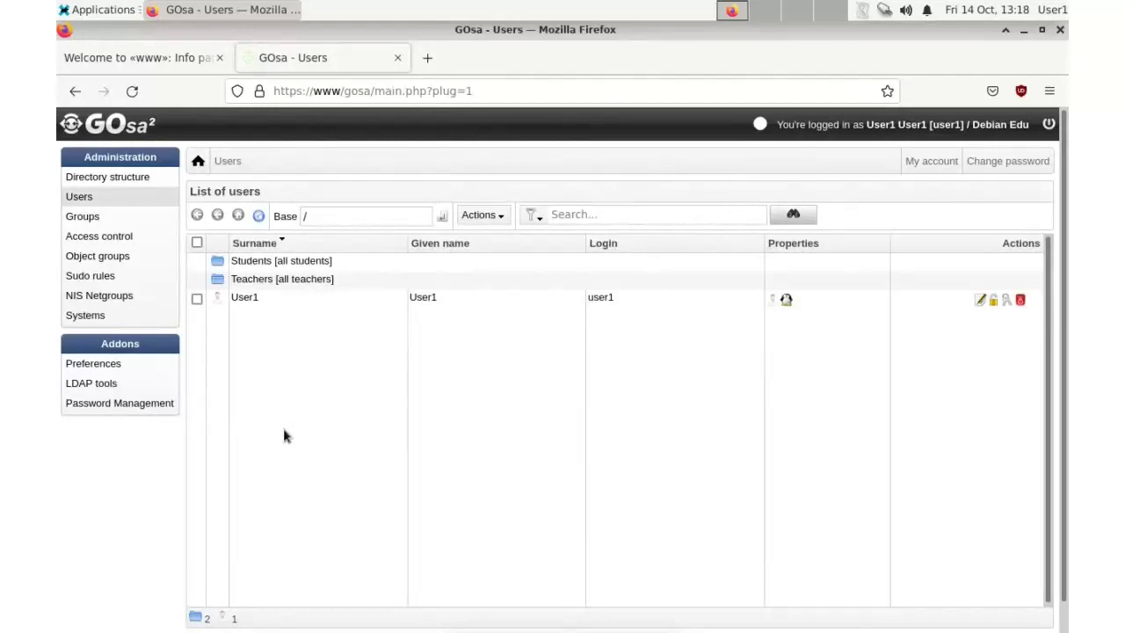
{"action": "left_click", "coordinate": [255, 283]}
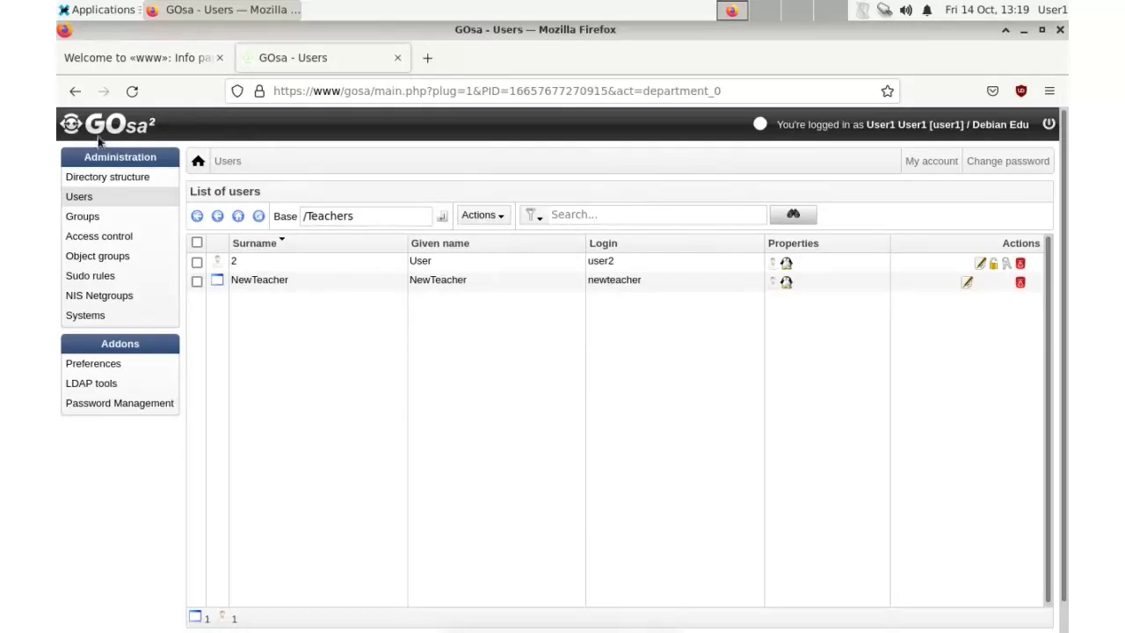
Log User1 out of the Xfce desktop session.
{"action": "left_click", "coordinate": [98, 10]}
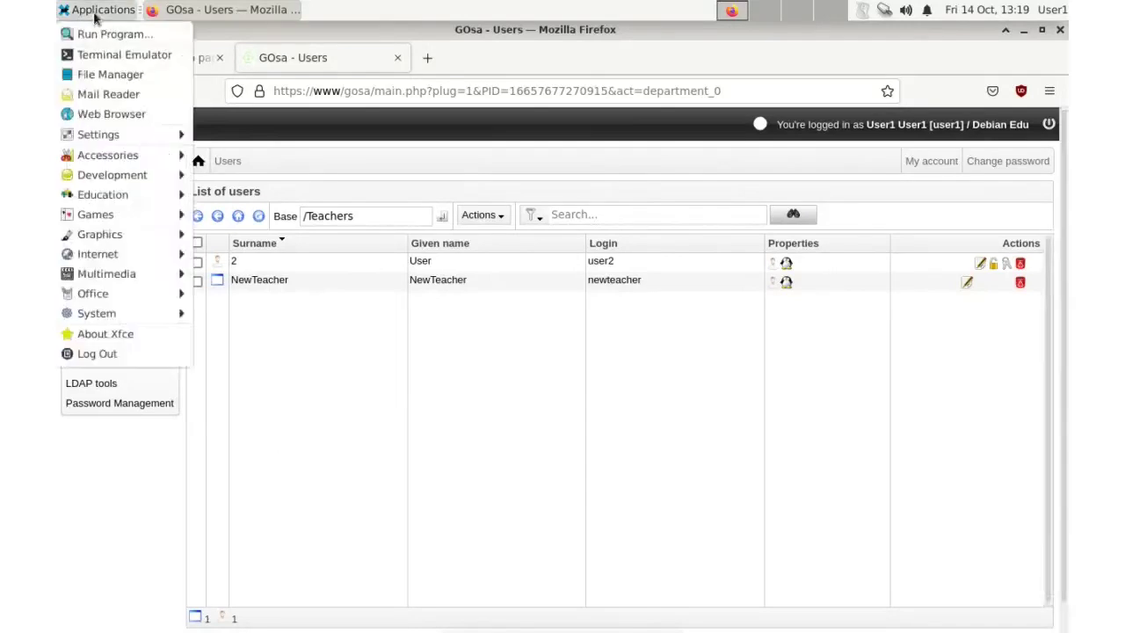
{"action": "left_click", "coordinate": [103, 355]}
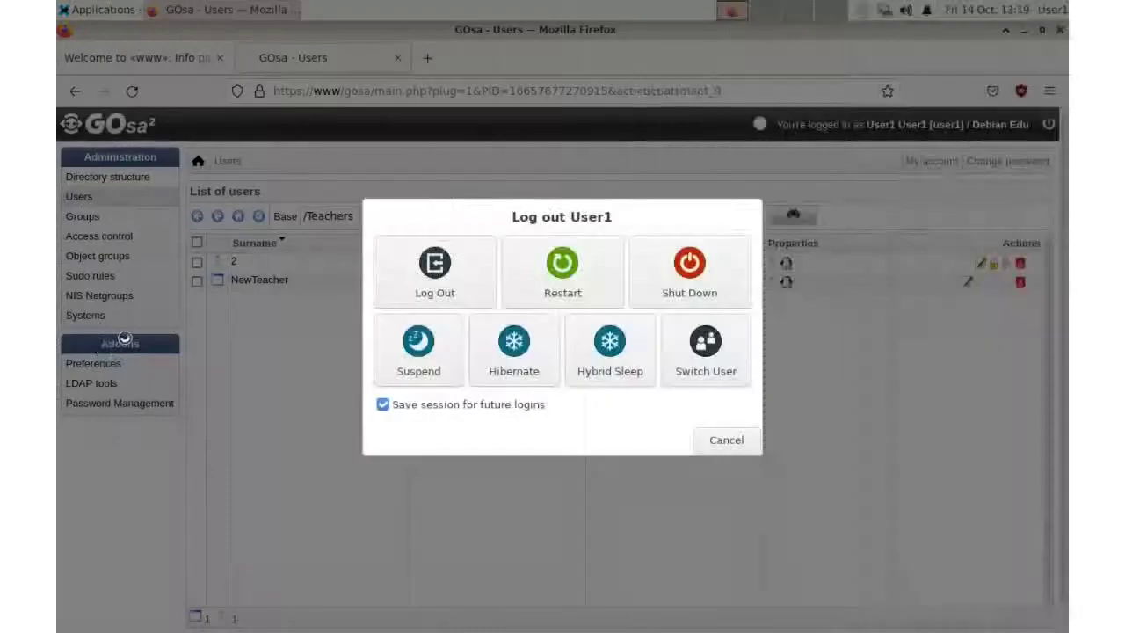
{"action": "left_click", "coordinate": [444, 281]}
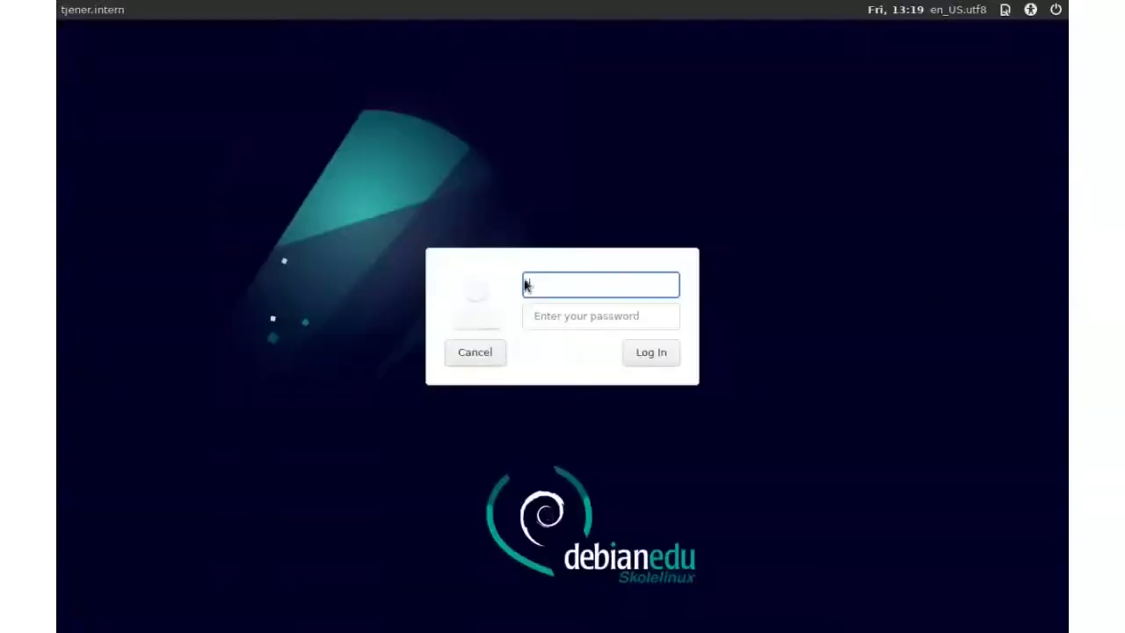
Log in to the desktop as user2 with the account password.
{"action": "type", "text": "user2"}
{"action": "left_click", "coordinate": [563, 310]}
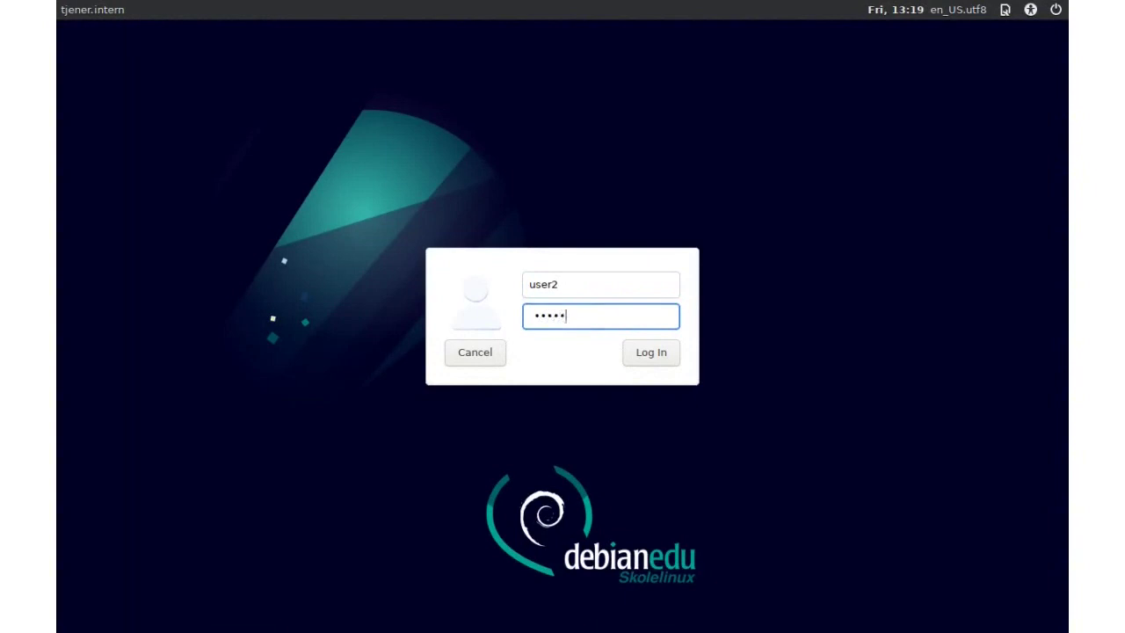
{"action": "key", "text": "Return"}
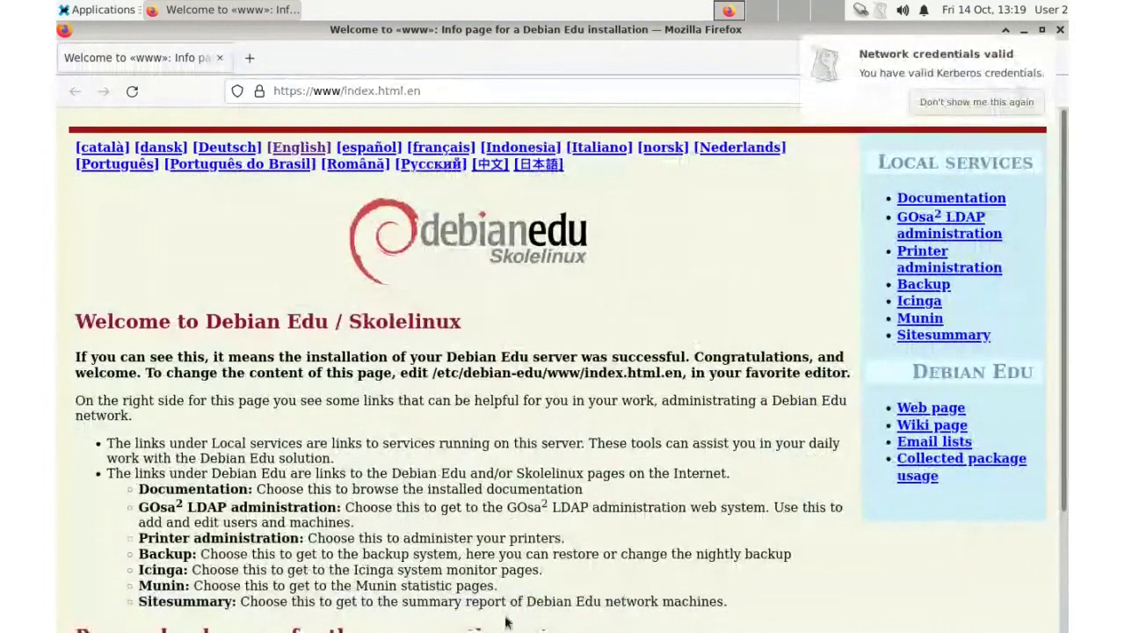
Open a terminal, check the home directory path with pwd, and close the terminal.
{"action": "mouse_move", "coordinate": [507, 618]}
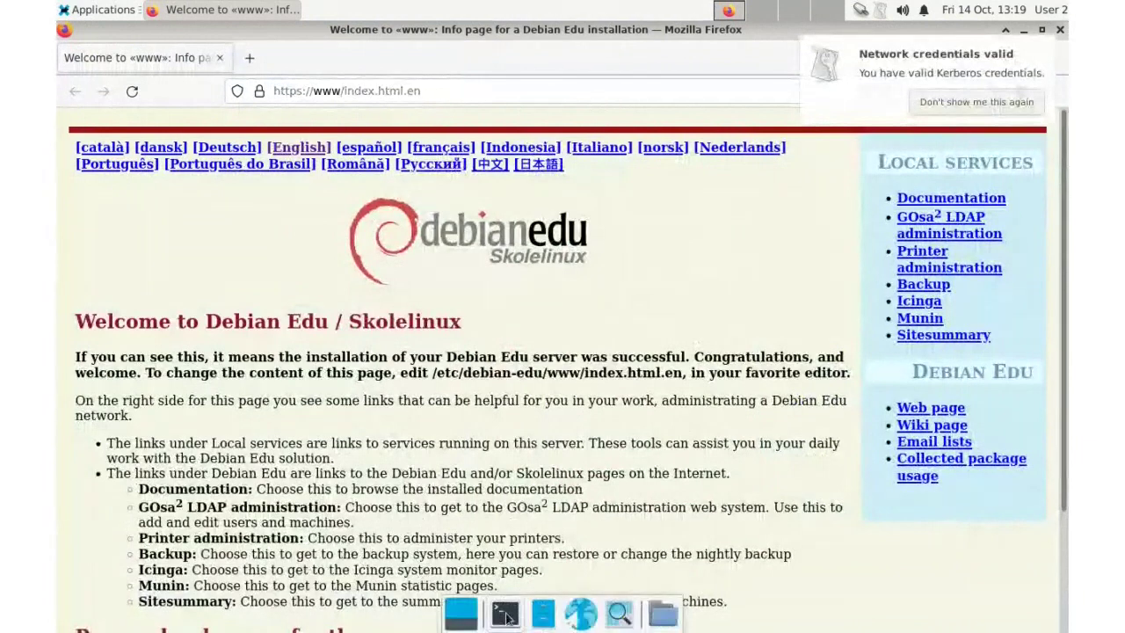
{"action": "left_click", "coordinate": [506, 616]}
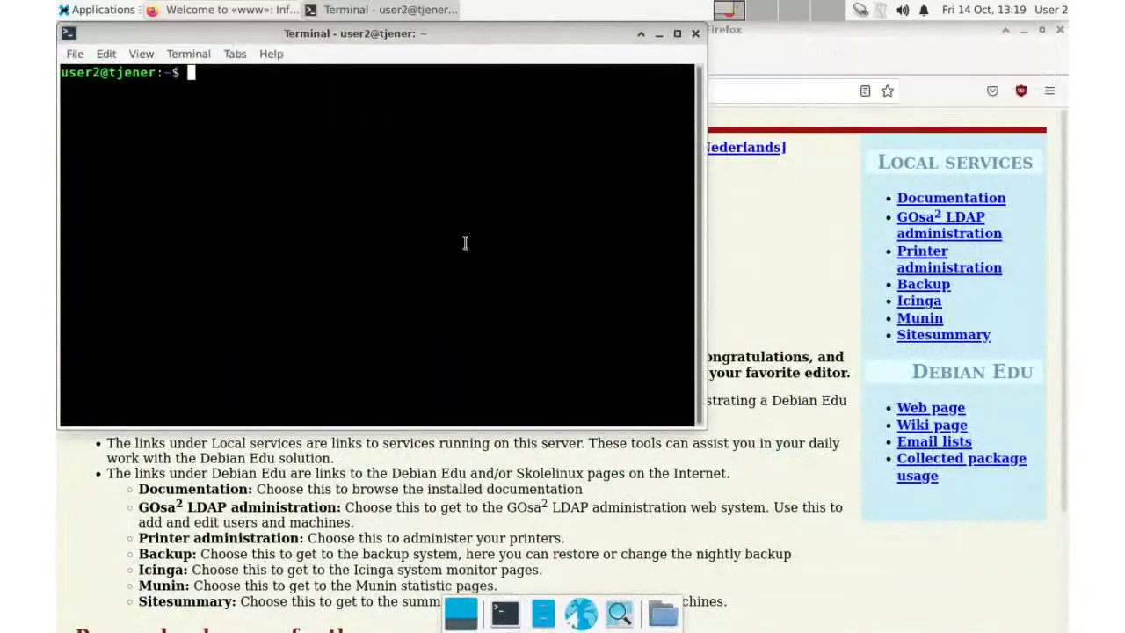
{"action": "type", "text": "pwd"}
{"action": "key", "text": "Return"}
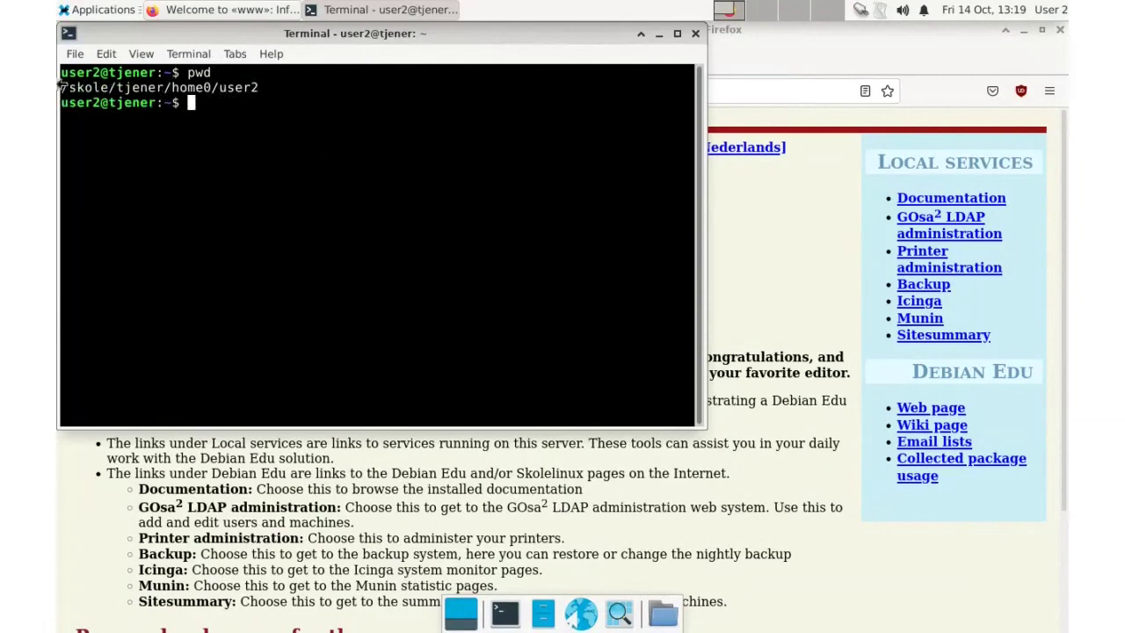
{"action": "left_click_drag", "start_coordinate": [64, 87], "coordinate": [246, 103]}
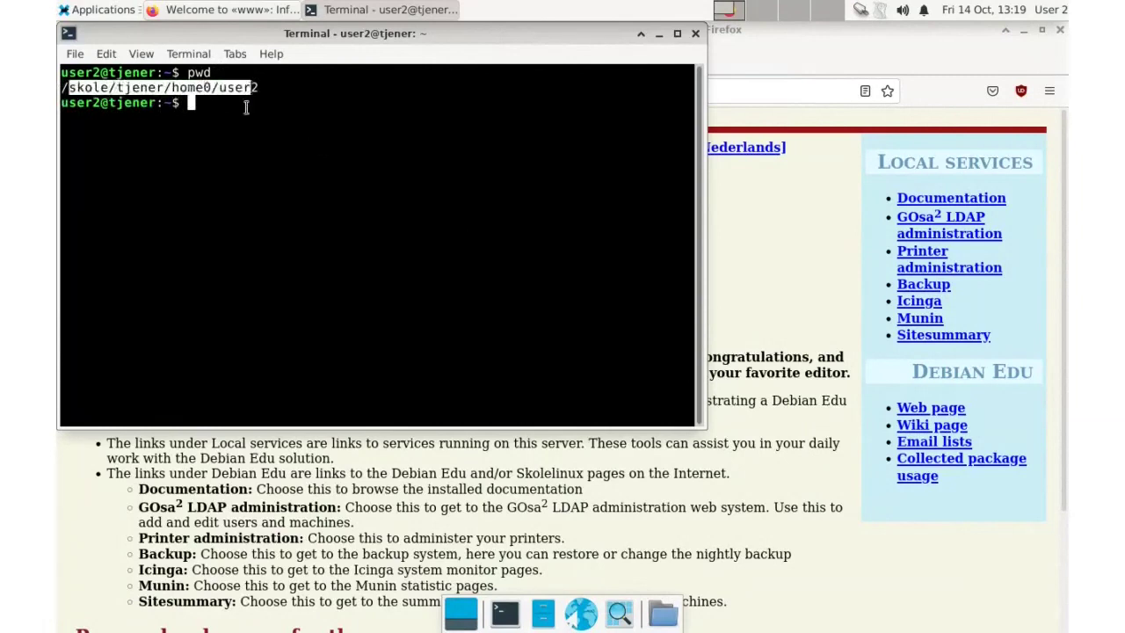
{"action": "left_click", "coordinate": [249, 113]}
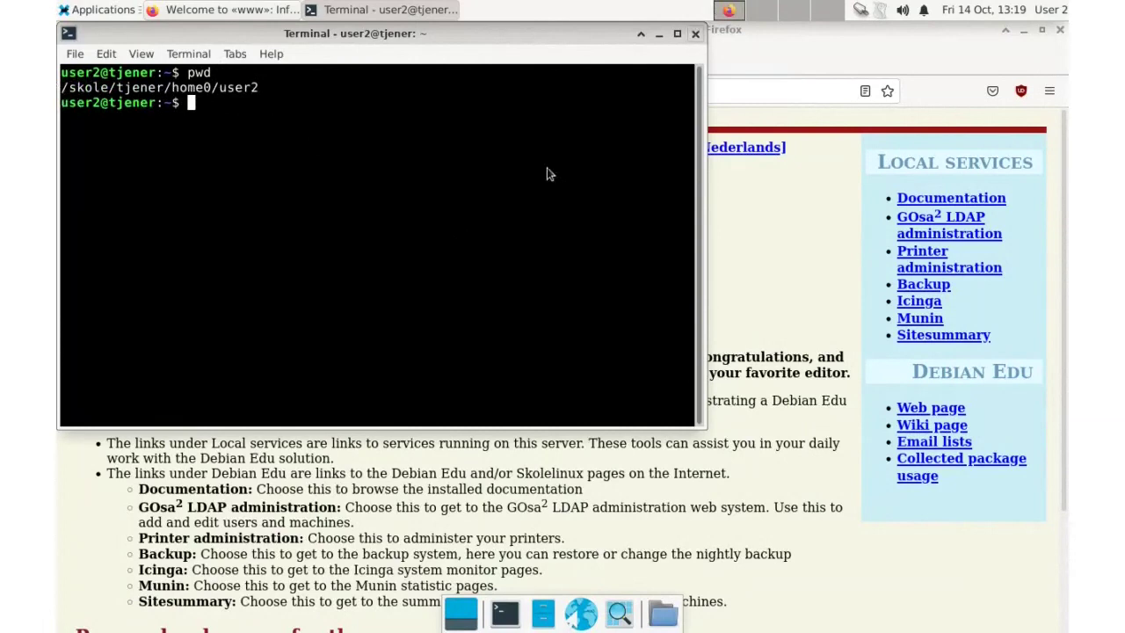
{"action": "key", "text": "ctrl+d"}
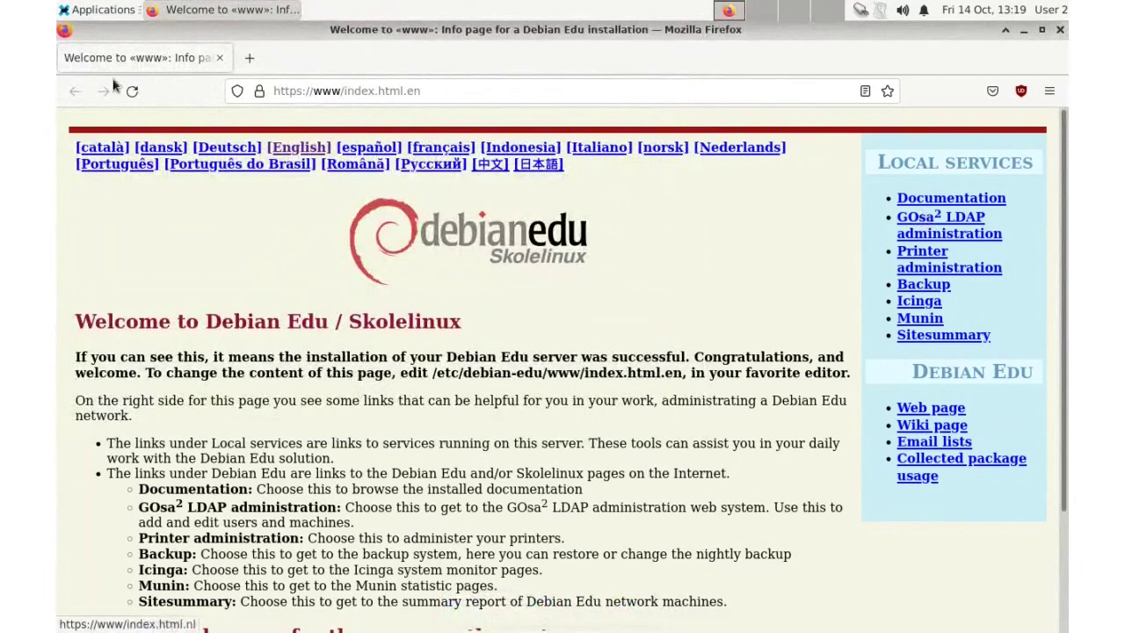
Log User 2 out of the Xfce desktop session.
{"action": "left_click", "coordinate": [96, 11]}
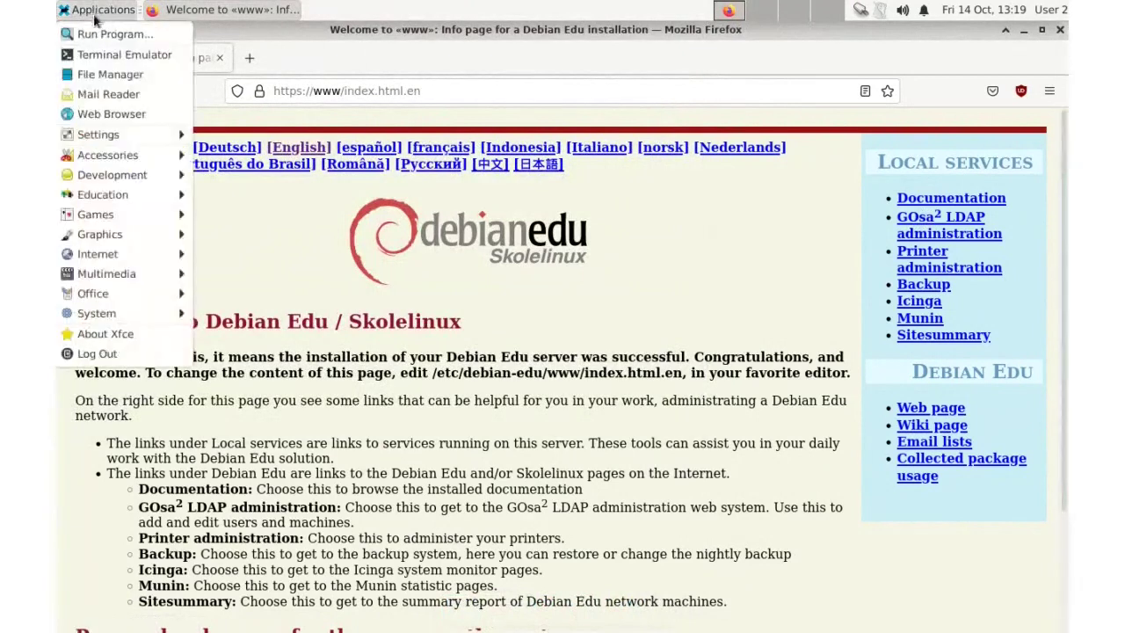
{"action": "left_click", "coordinate": [94, 353]}
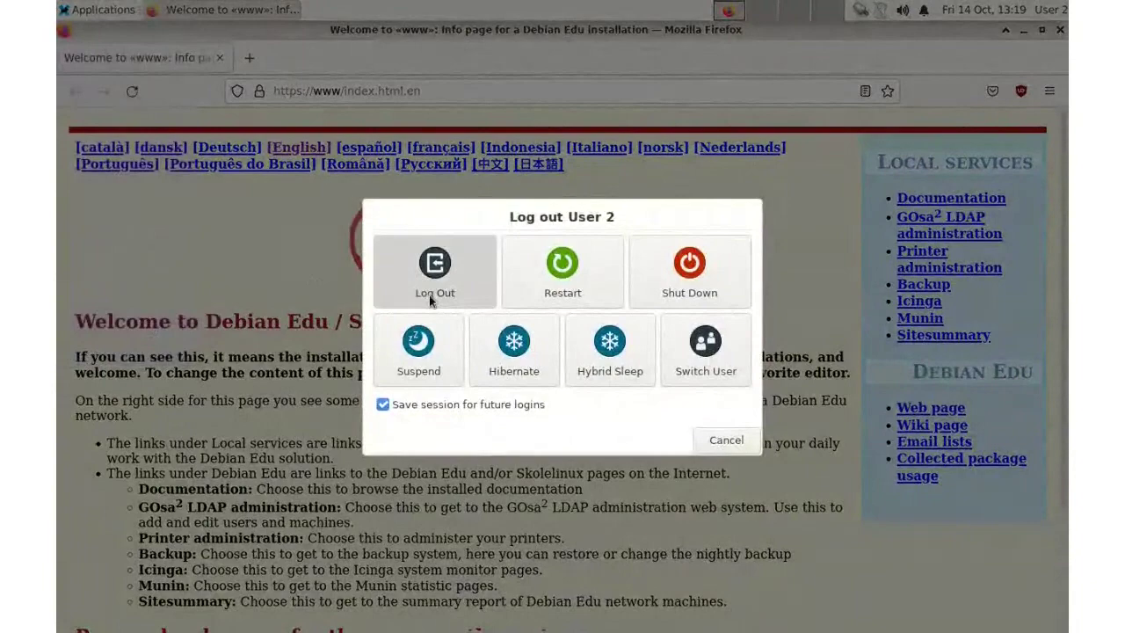
{"action": "left_click", "coordinate": [431, 300]}
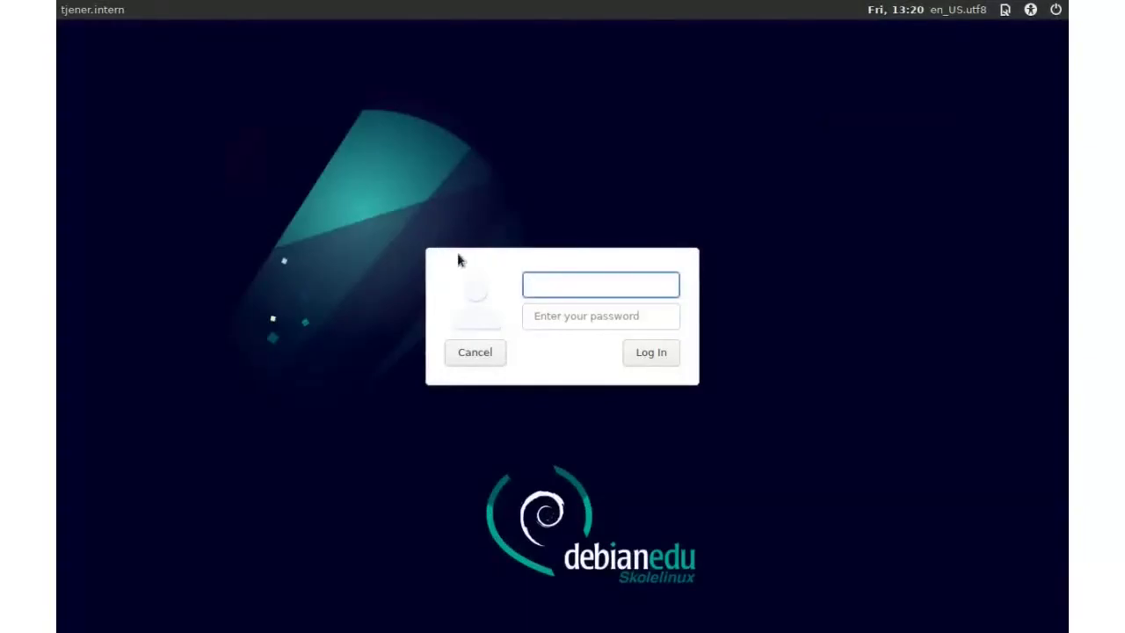
Log in to the desktop as user1 with the account password.
{"action": "type", "text": "user1"}
{"action": "left_click", "coordinate": [557, 316]}
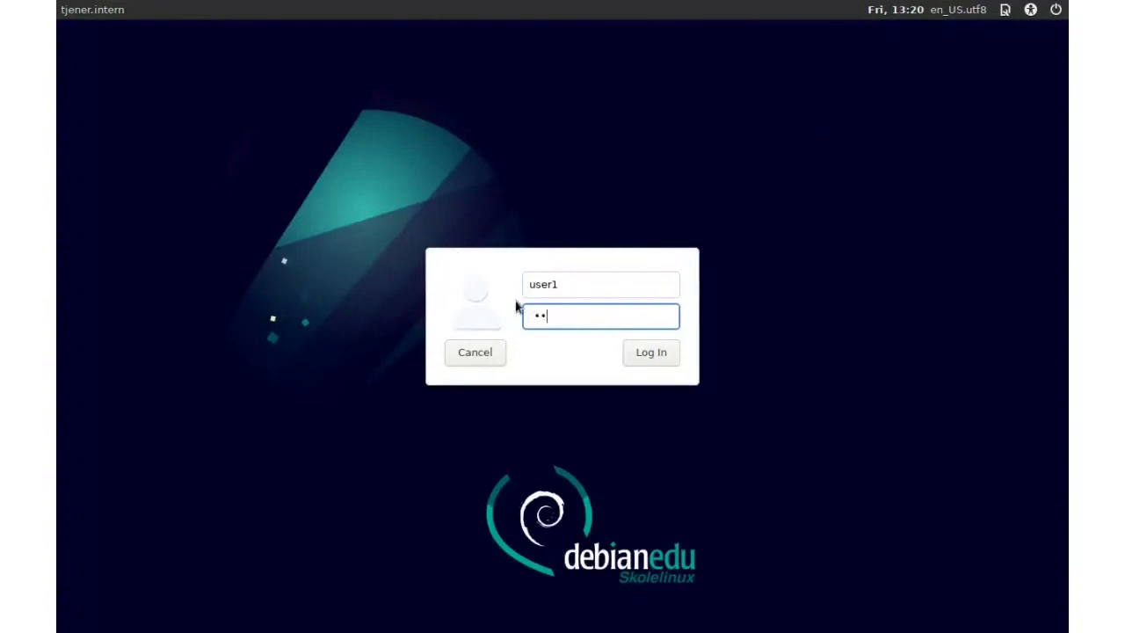
{"action": "type", "text": "•"}
{"action": "key", "text": "Return"}
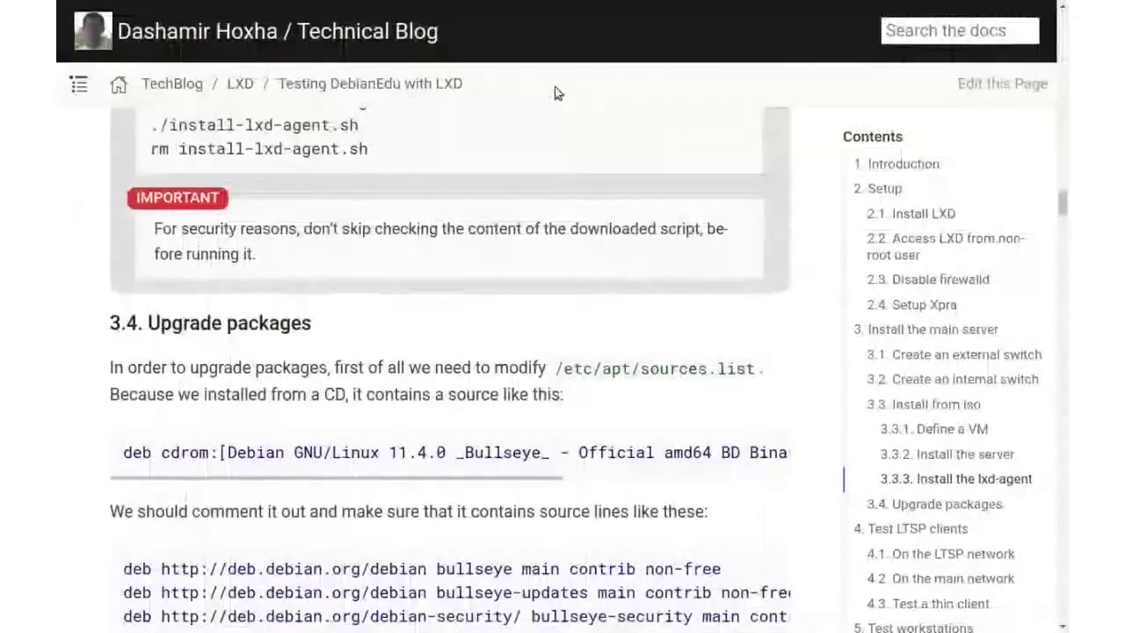
Switch to the DebianEdu Training course page and examine the First meeting items on the test user and the LTSP diskless client.
{"action": "key", "text": "alt+Tab"}
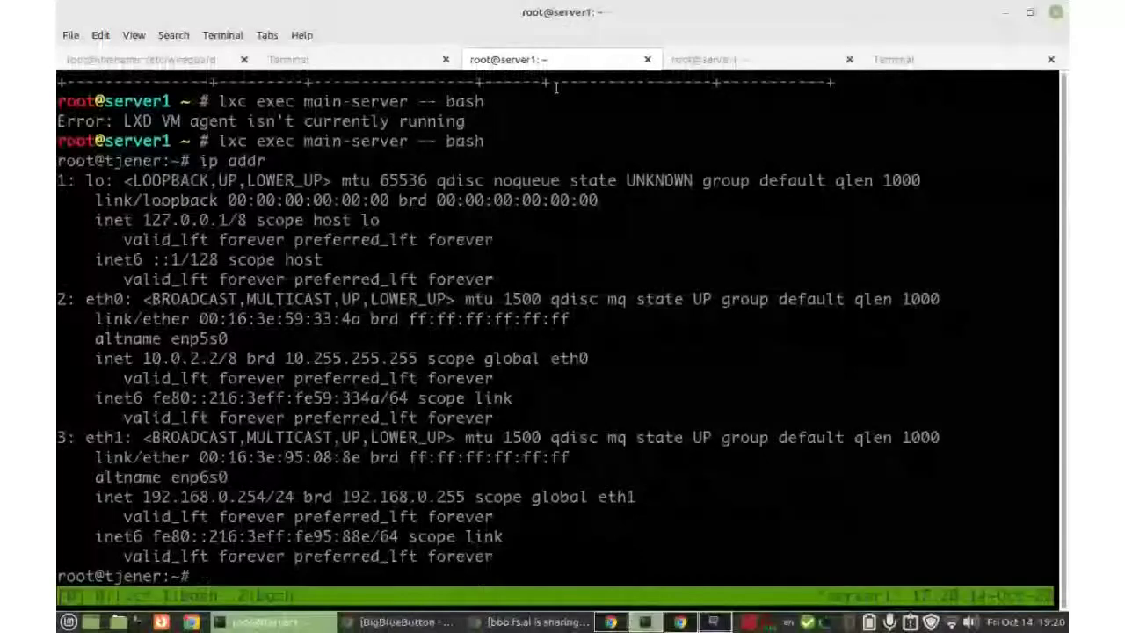
{"action": "key", "text": "alt+Tab"}
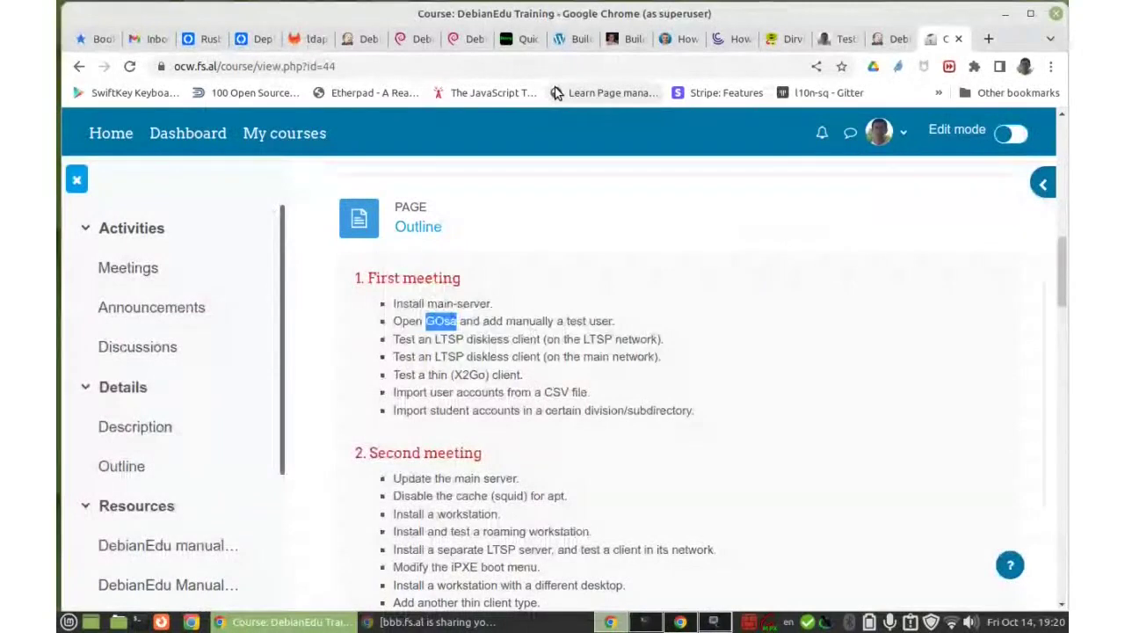
{"action": "left_click", "coordinate": [499, 327]}
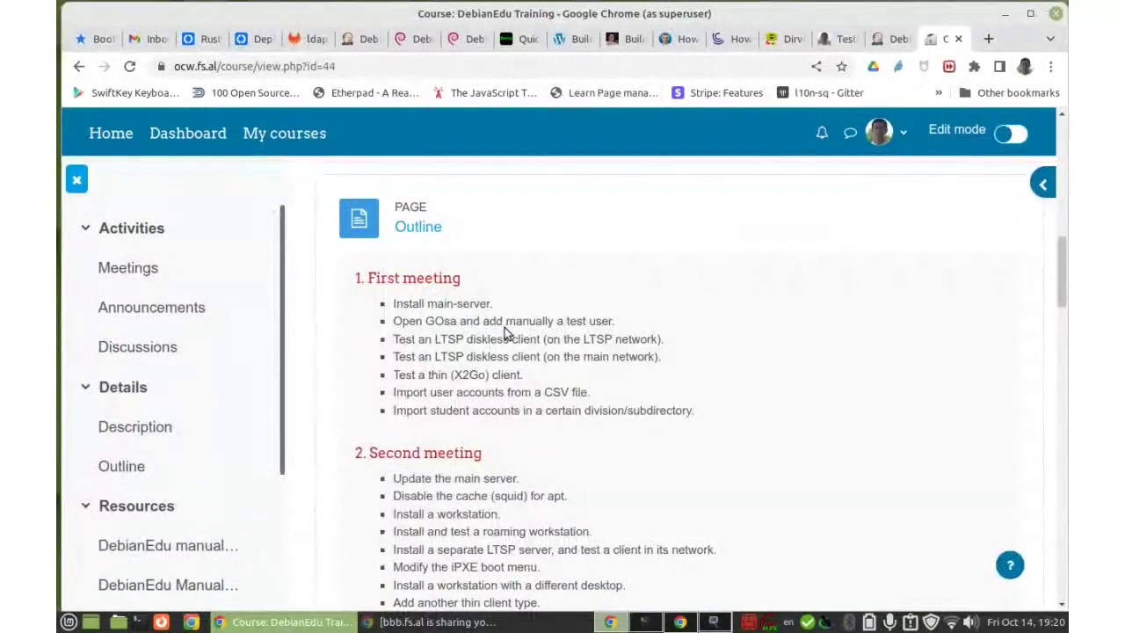
{"action": "left_click_drag", "start_coordinate": [482, 322], "coordinate": [630, 326]}
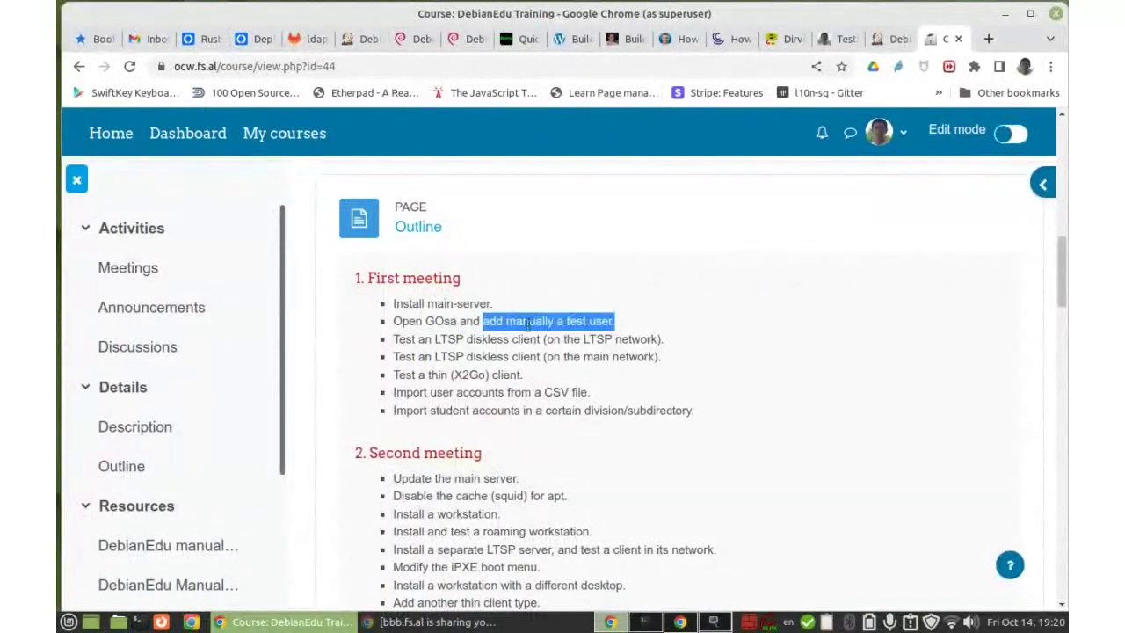
{"action": "left_click_drag", "start_coordinate": [400, 339], "coordinate": [674, 343]}
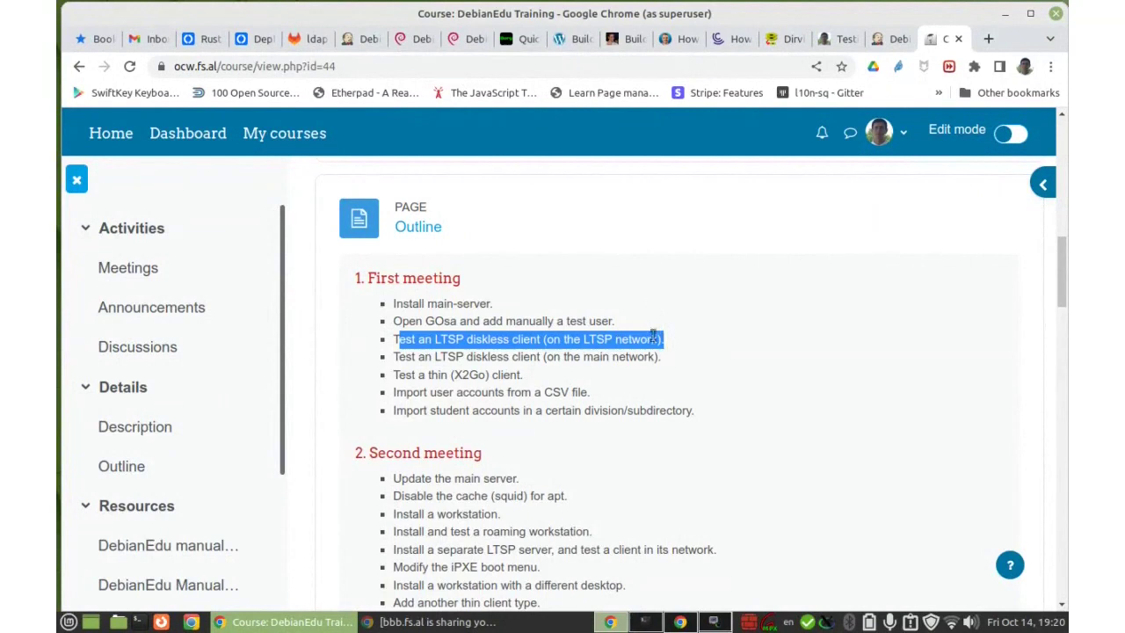
{"action": "left_click", "coordinate": [666, 342]}
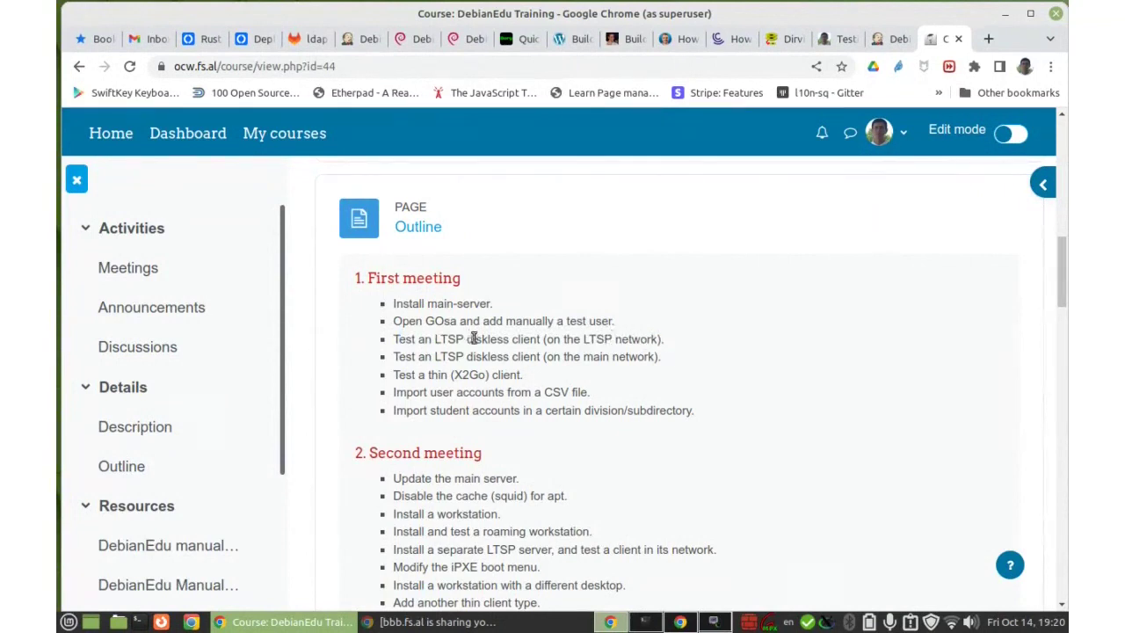
{"action": "left_click_drag", "start_coordinate": [463, 339], "coordinate": [548, 340]}
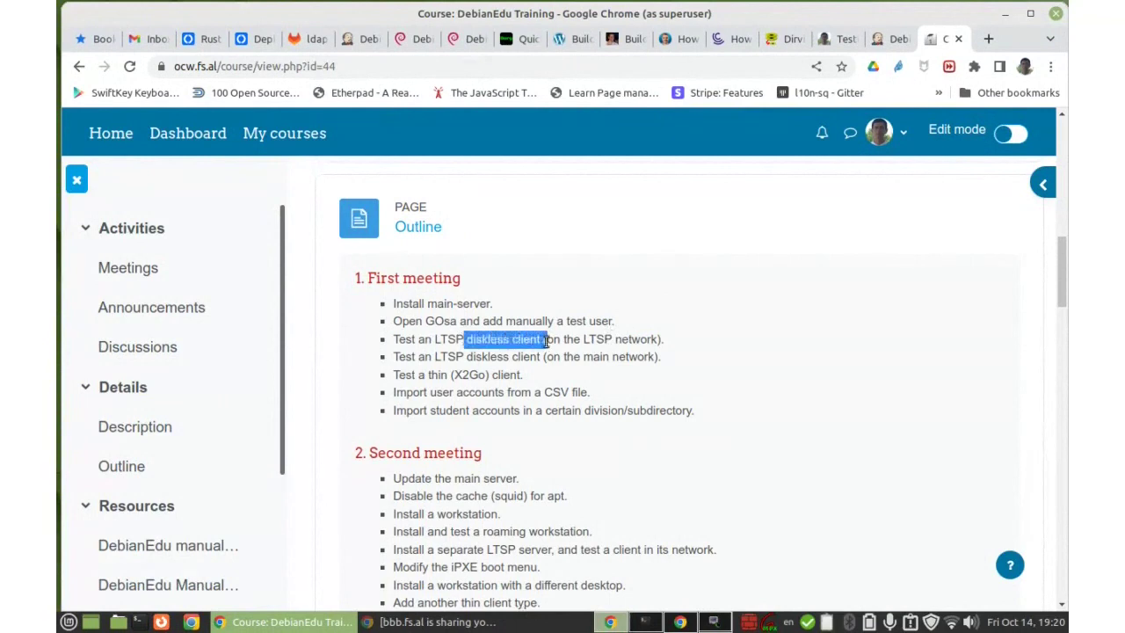
{"action": "left_click", "coordinate": [514, 337]}
{"action": "left_click_drag", "start_coordinate": [463, 338], "coordinate": [547, 340]}
{"action": "left_click", "coordinate": [530, 336]}
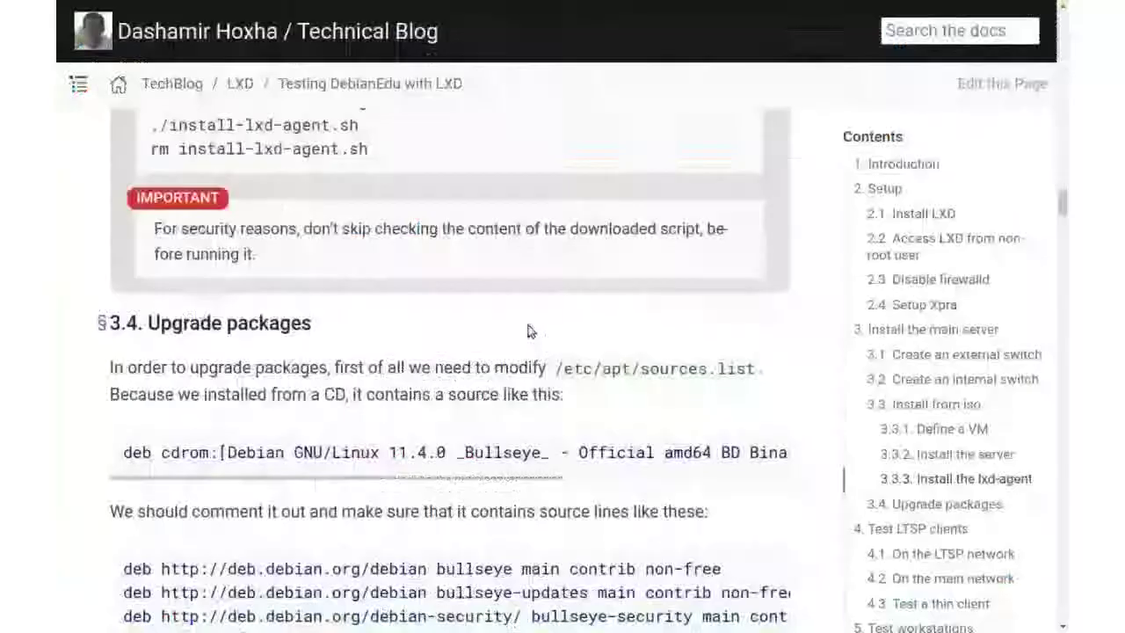
Go to section 4.1, On the LTSP network, in the LXD testing guide and examine the options of the lxc init command.
{"action": "scroll", "coordinate": [408, 351], "scroll_direction": "down", "scroll_amount": 3}
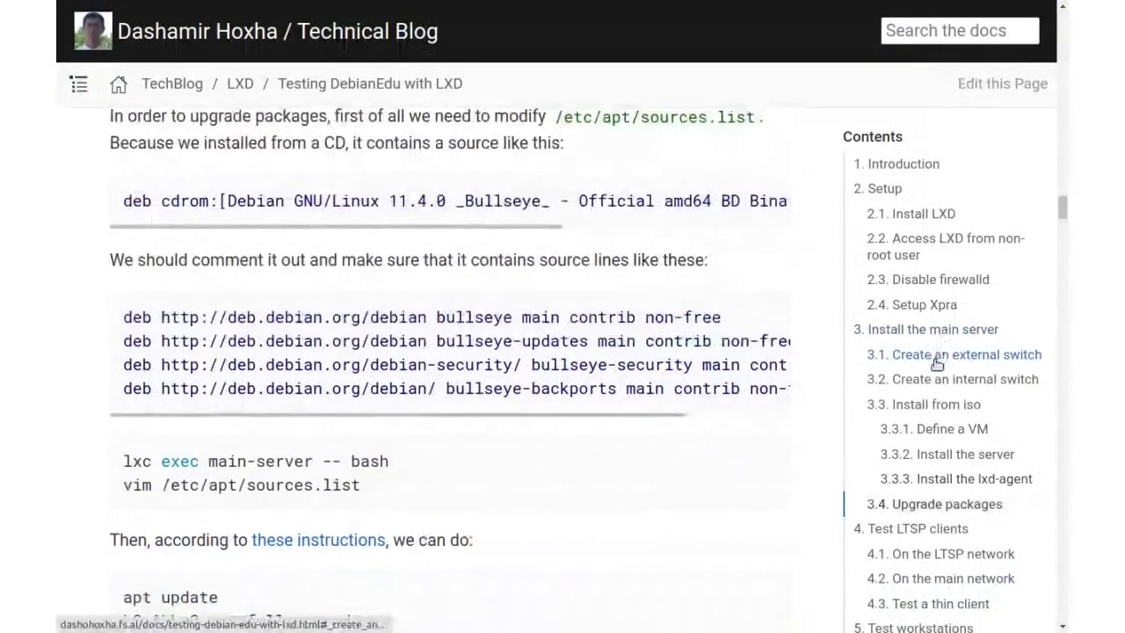
{"action": "left_click", "coordinate": [918, 557]}
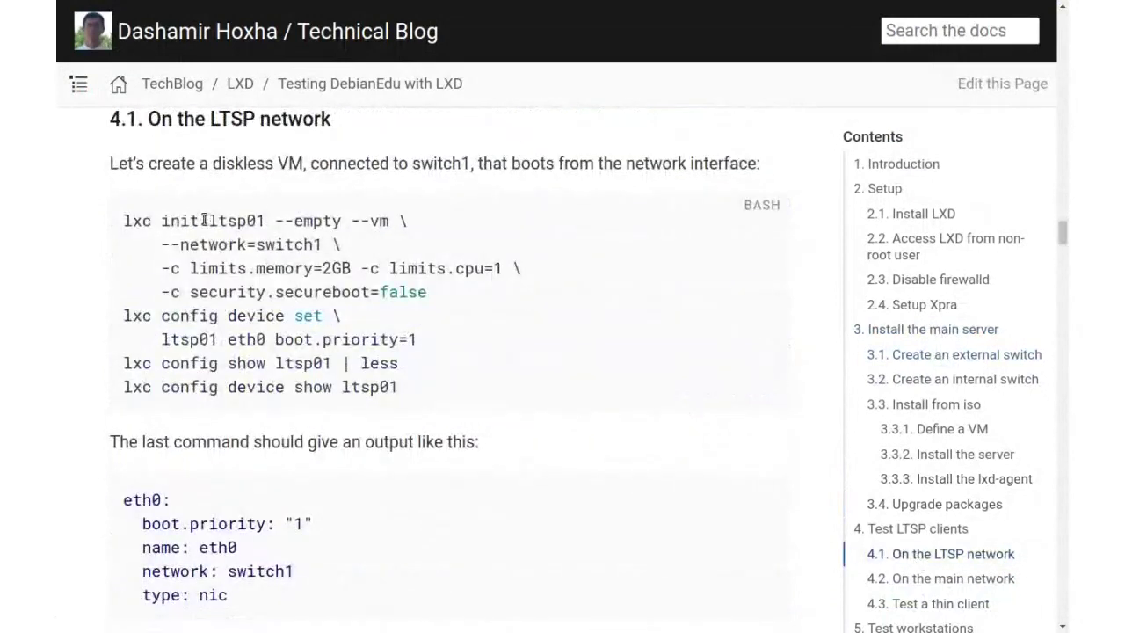
{"action": "left_click_drag", "start_coordinate": [211, 221], "coordinate": [343, 220]}
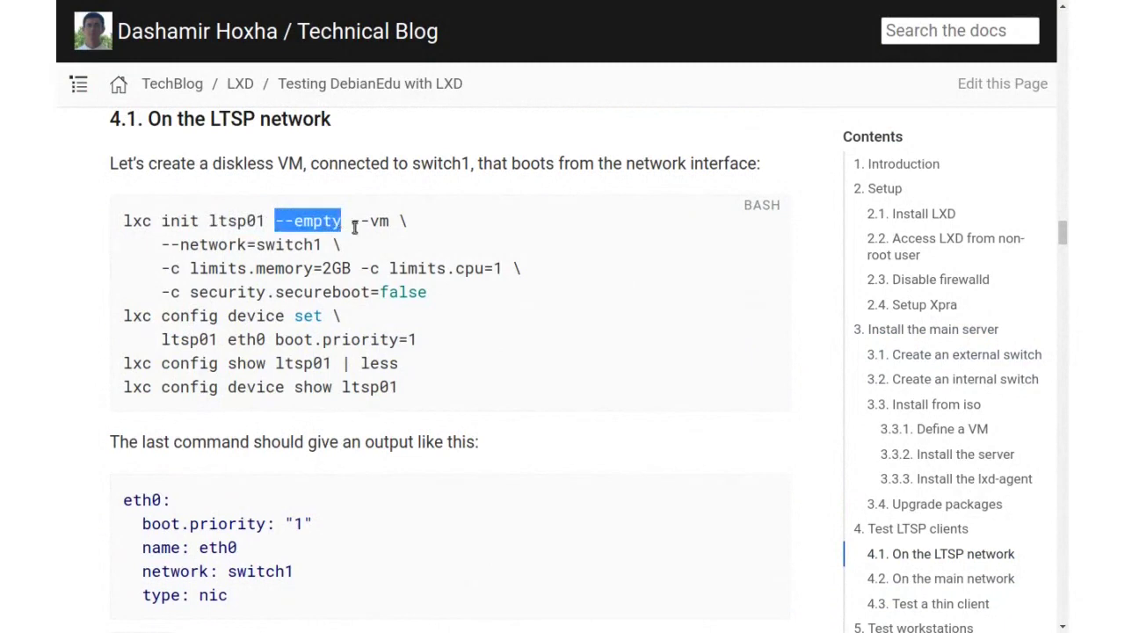
{"action": "left_click_drag", "start_coordinate": [353, 225], "coordinate": [392, 225]}
{"action": "left_click", "coordinate": [365, 227]}
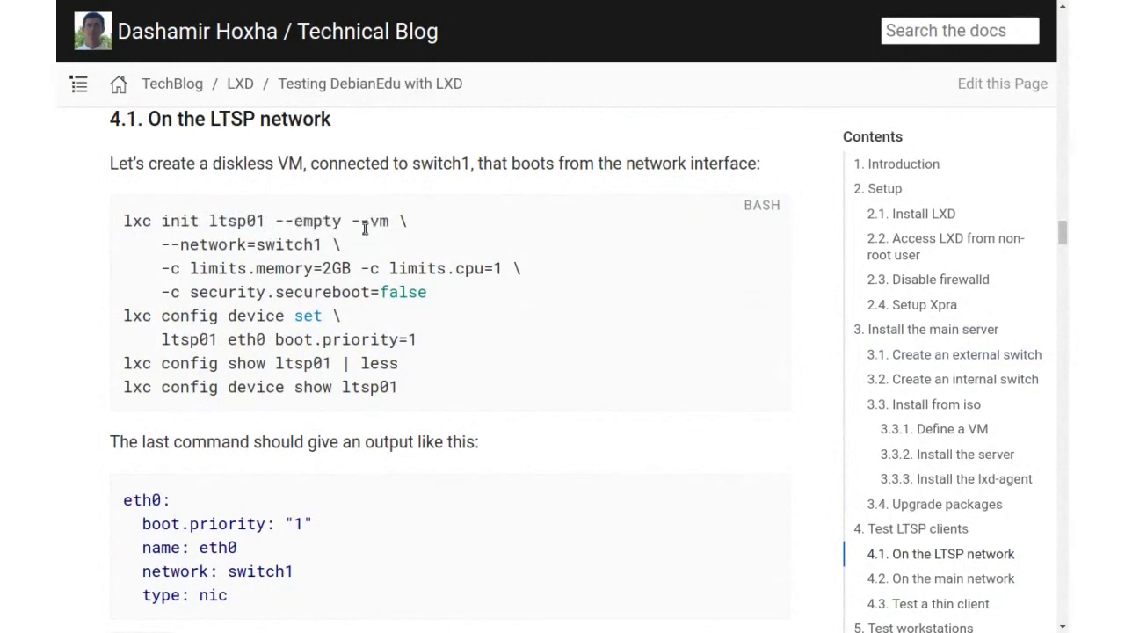
{"action": "left_click_drag", "start_coordinate": [162, 245], "coordinate": [325, 241]}
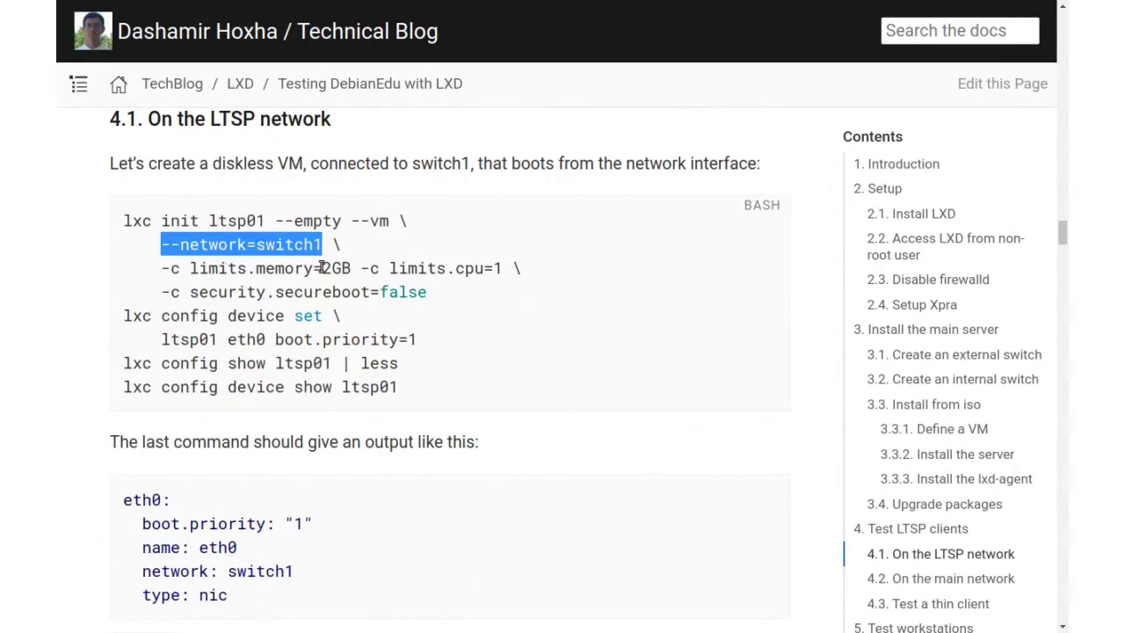
{"action": "left_click_drag", "start_coordinate": [352, 268], "coordinate": [319, 268]}
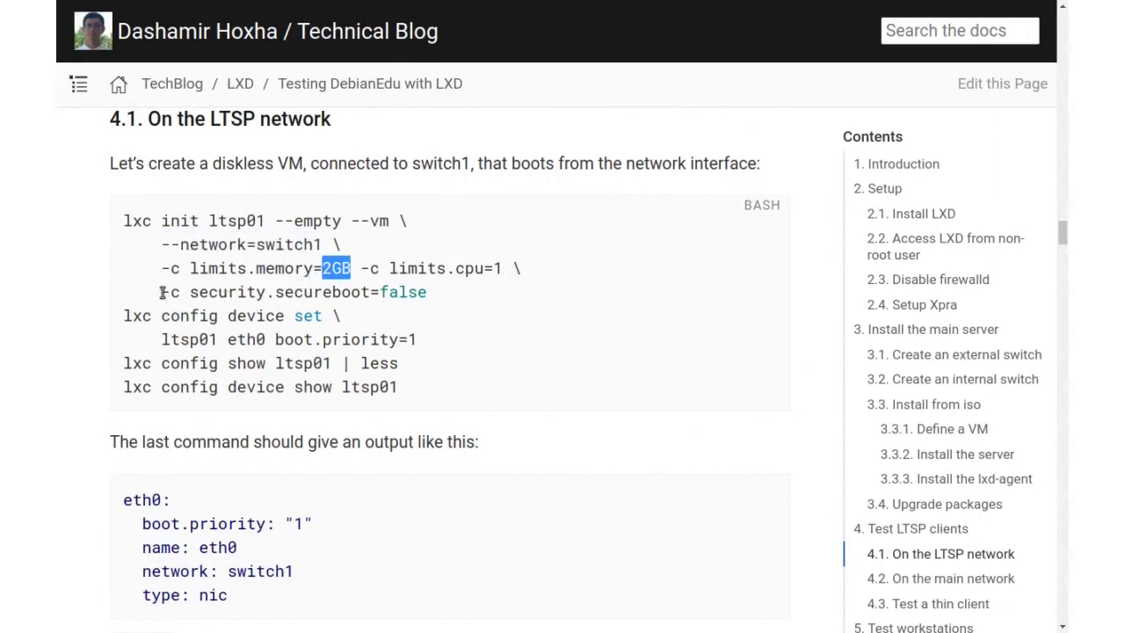
{"action": "left_click_drag", "start_coordinate": [161, 292], "coordinate": [431, 293]}
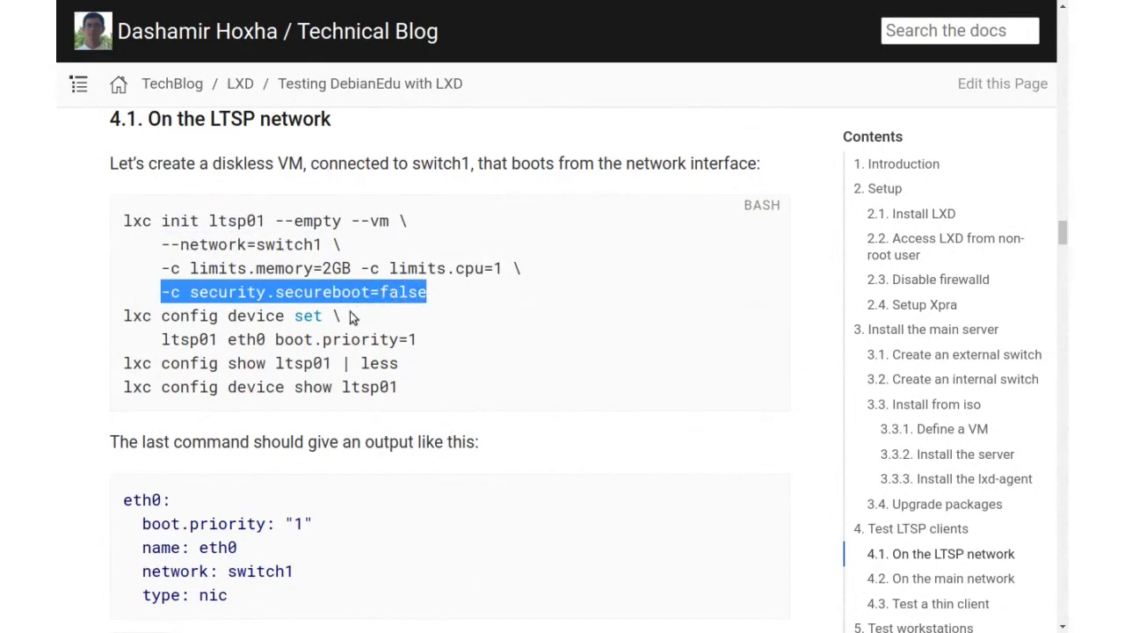
{"action": "left_click", "coordinate": [334, 288]}
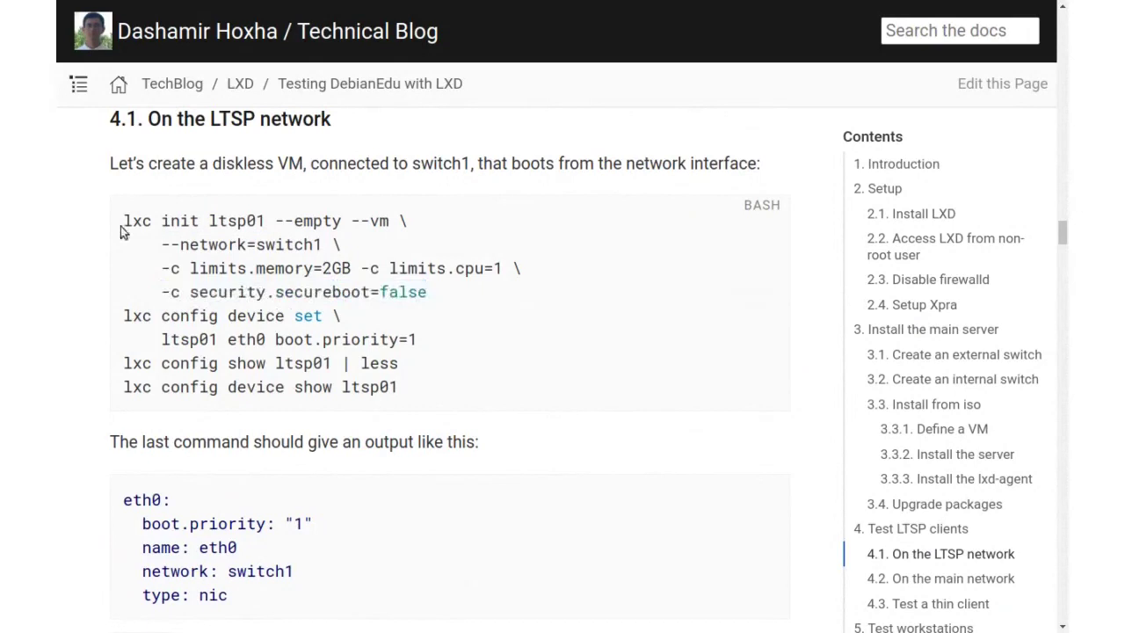
In the server1 shell, list the LXD instances and create the empty VM ltsp01 on switch1 with 2GB memory, 1 CPU and secureboot=false.
{"action": "left_click_drag", "start_coordinate": [124, 219], "coordinate": [430, 297]}
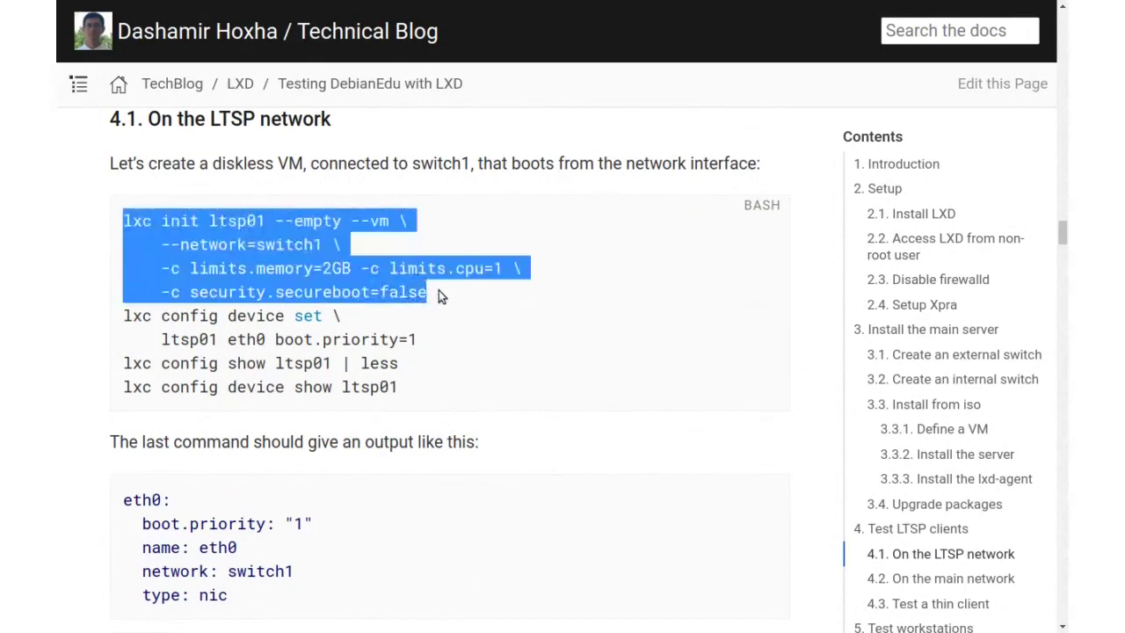
{"action": "key", "text": "alt+Tab"}
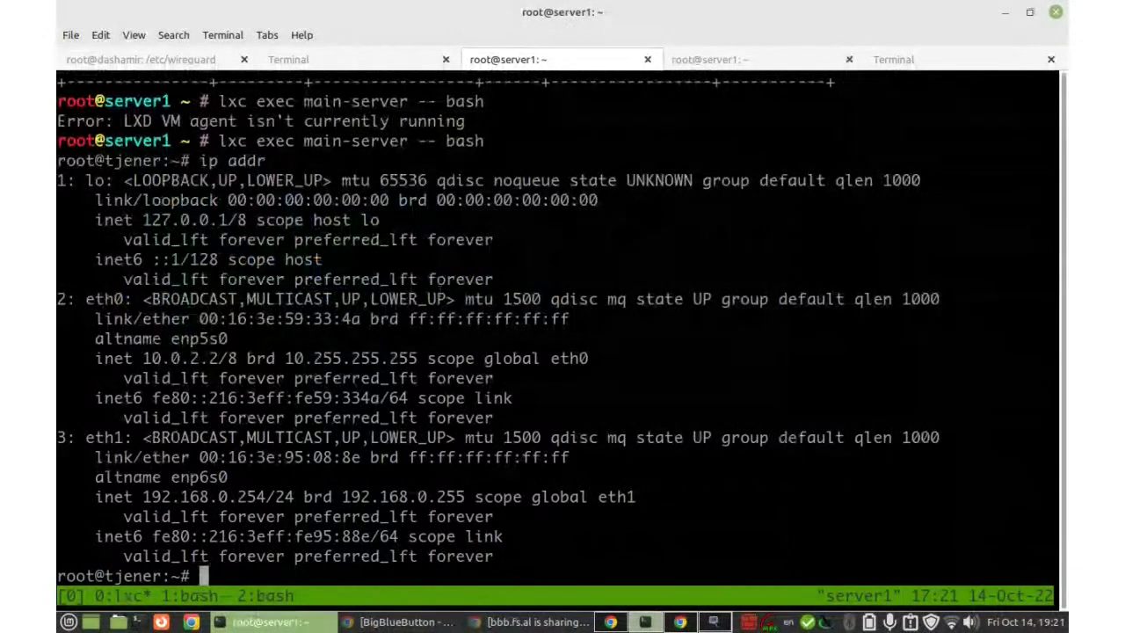
{"action": "key", "text": "ctrl+b"}
{"action": "key", "text": "1"}
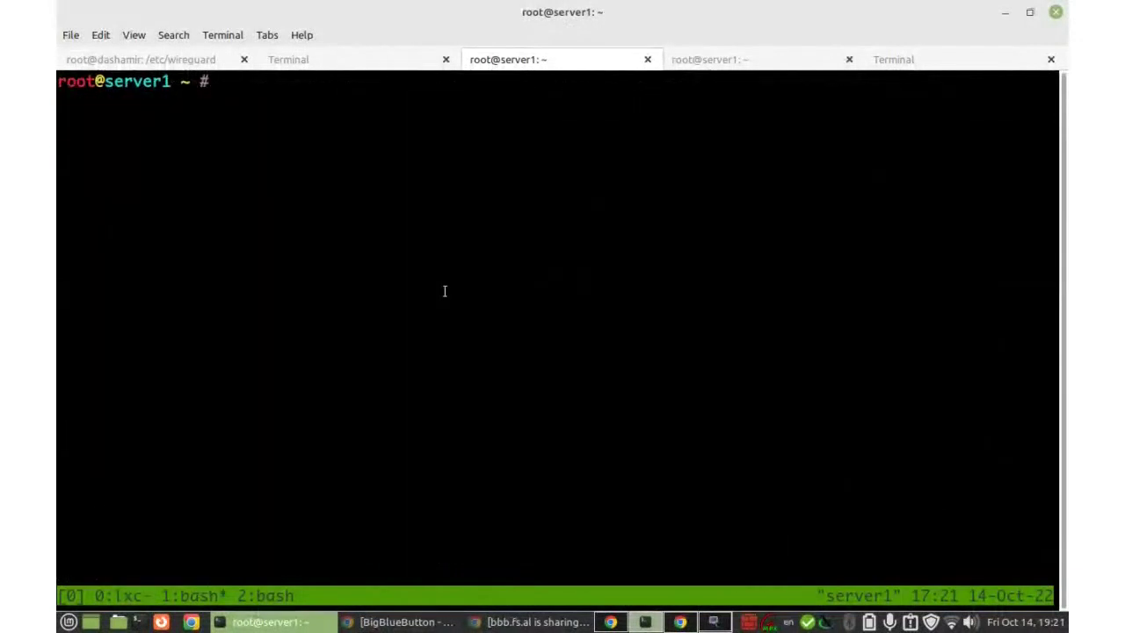
{"action": "type", "text": "lxc ls"}
{"action": "key", "text": "Return"}
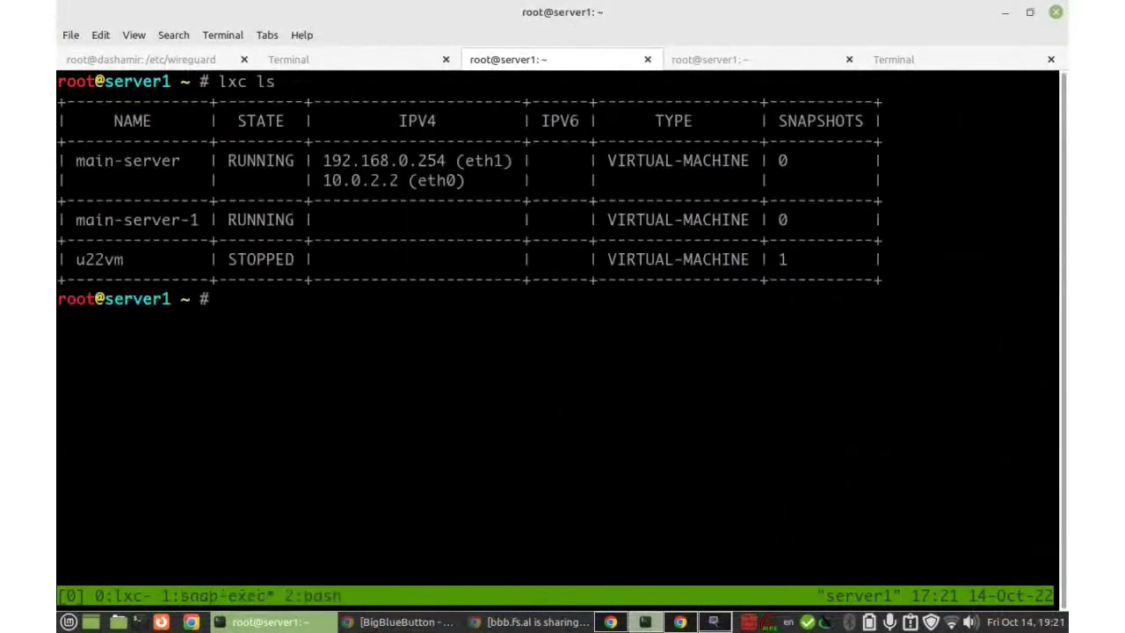
{"action": "type", "text": "lxc init ltsp01 --empty --vm \\     --network=switch1 \\     -c limits.memory=2GB -c limits.cpu=1 \\     -c security.secureboot=false"}
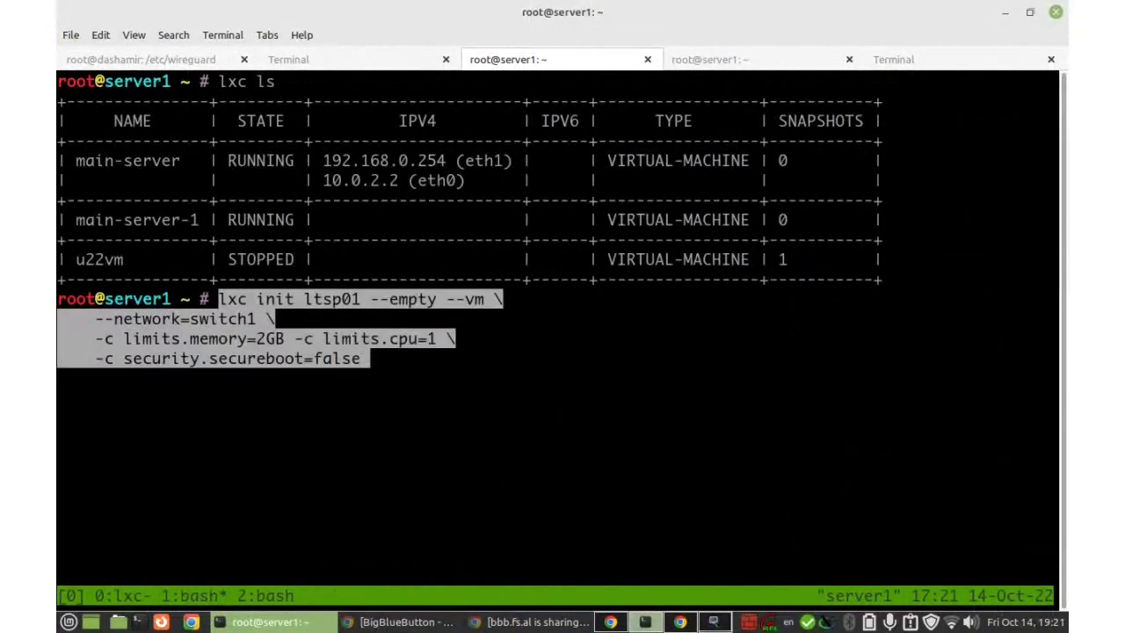
{"action": "key", "text": "Return"}
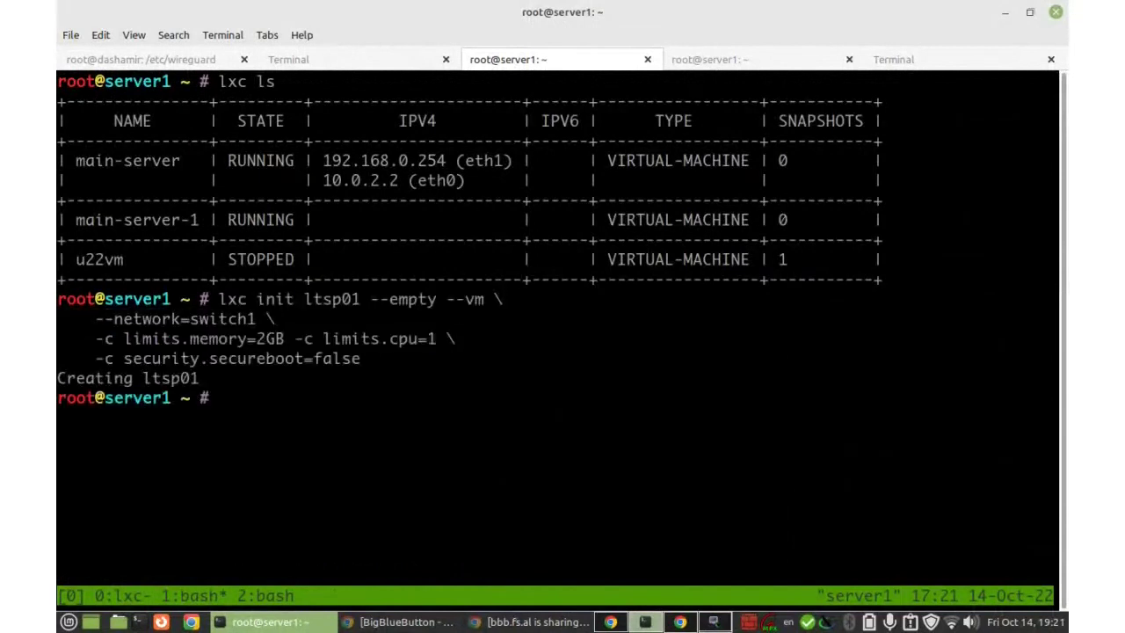
List the LXD instances again to check for the ltsp01 VM.
{"action": "key", "text": "Up"}
{"action": "key", "text": "Up"}
{"action": "key", "text": "Return"}
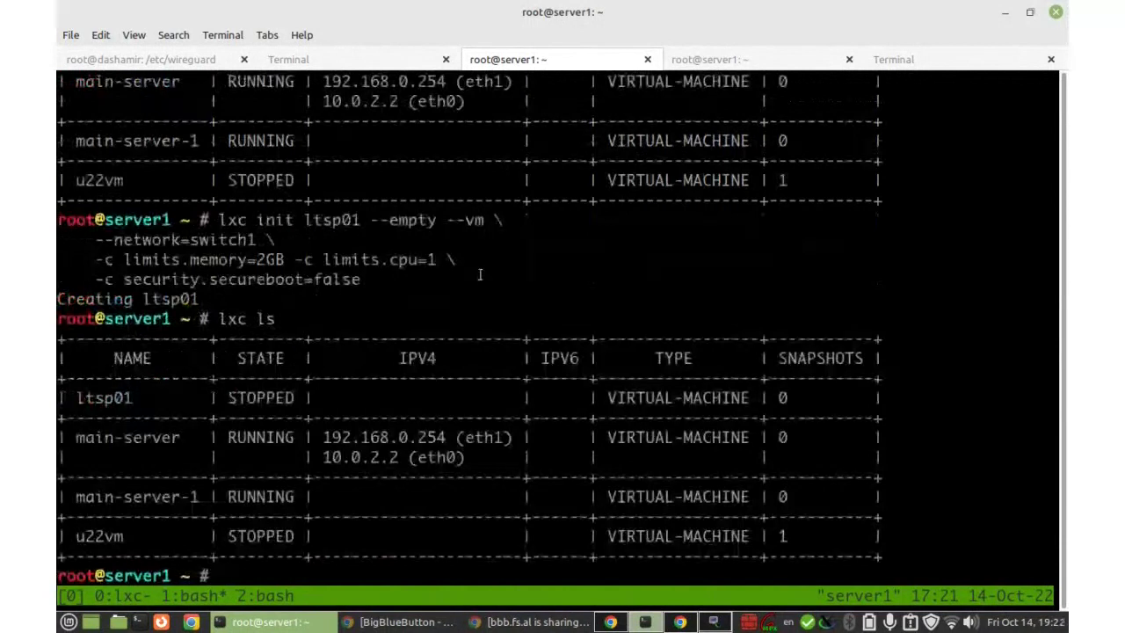
Copy the lxc config device set command from the guide and run it to set boot.priority=1 on eth0 of ltsp01.
{"action": "key", "text": "alt+Tab"}
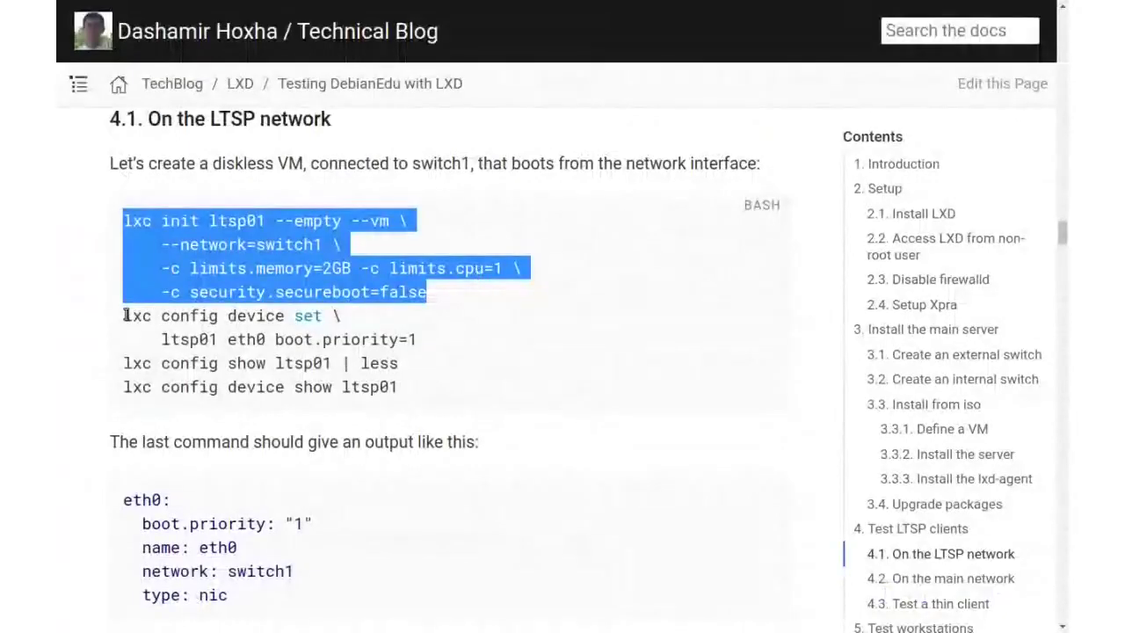
{"action": "left_click_drag", "start_coordinate": [126, 316], "coordinate": [433, 346]}
{"action": "key", "text": "ctrl+c"}
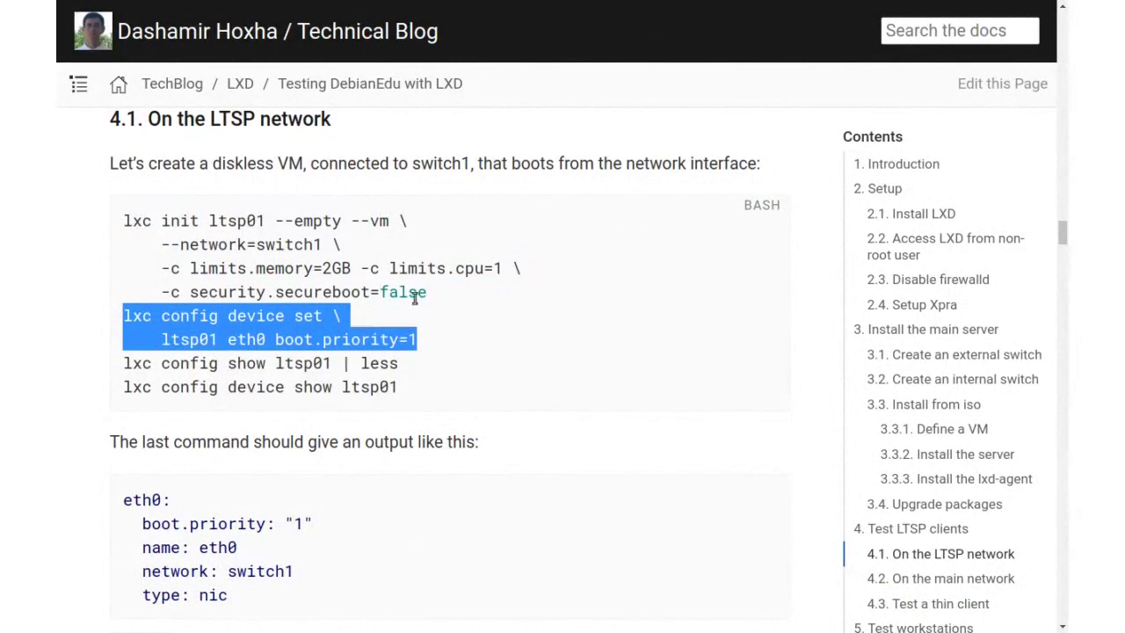
{"action": "key", "text": "alt+Tab"}
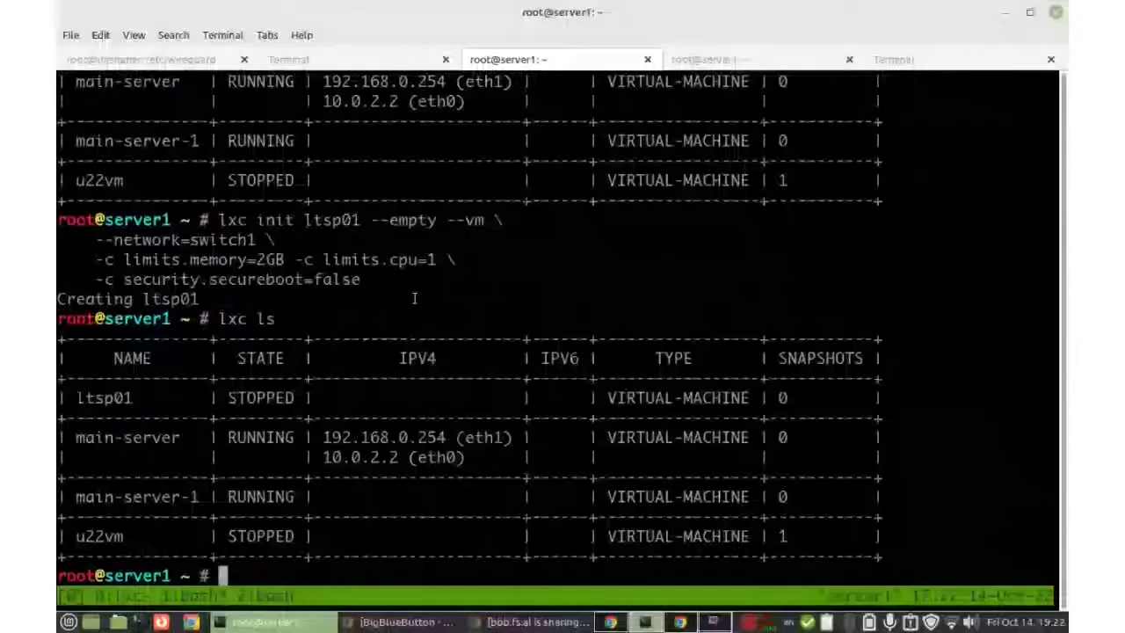
{"action": "key", "text": "ctrl+shift+v"}
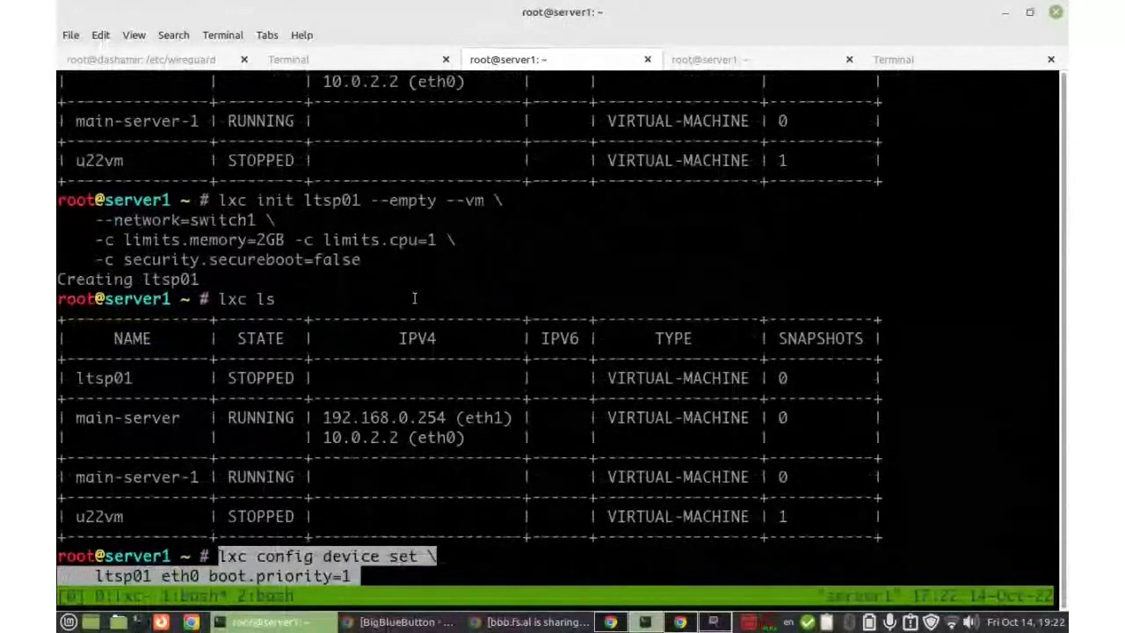
{"action": "key", "text": "Return"}
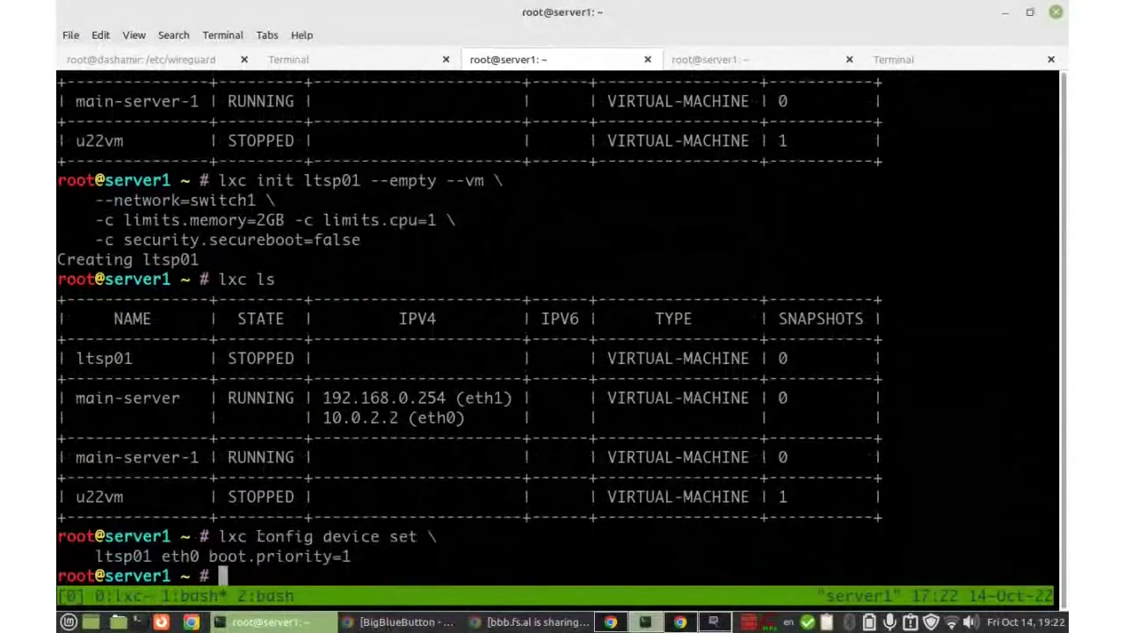
{"action": "left_click_drag", "start_coordinate": [257, 536], "coordinate": [426, 536]}
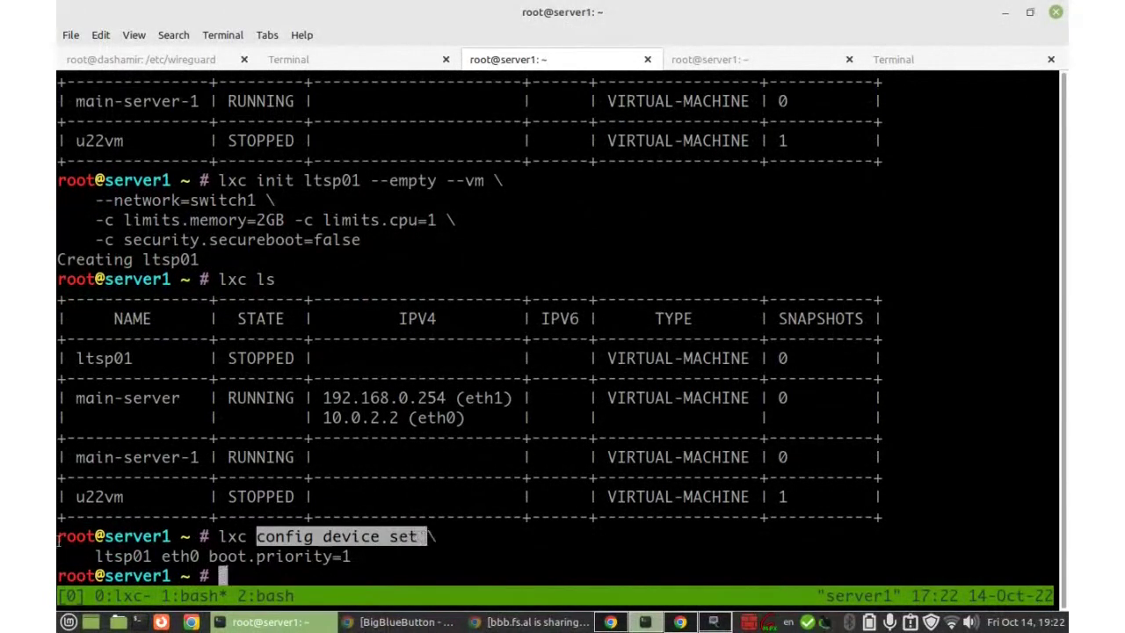
{"action": "left_click_drag", "start_coordinate": [95, 555], "coordinate": [363, 556]}
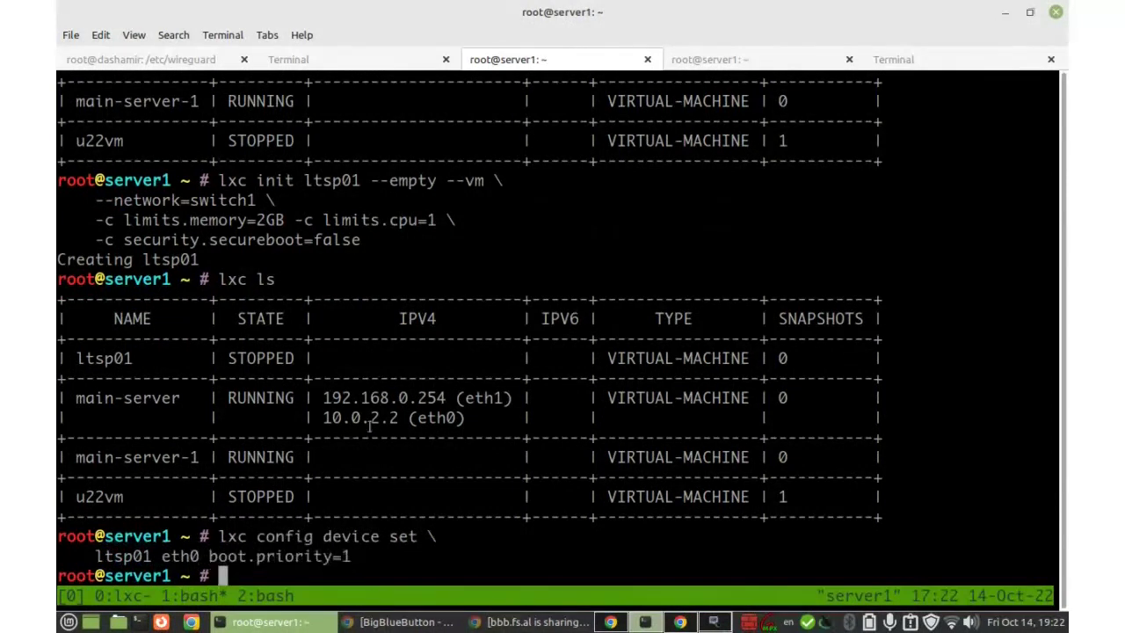
Copy the lxc config show ltsp01 | less command from the guide and run it in the server1 shell.
{"action": "key", "text": "alt+Tab"}
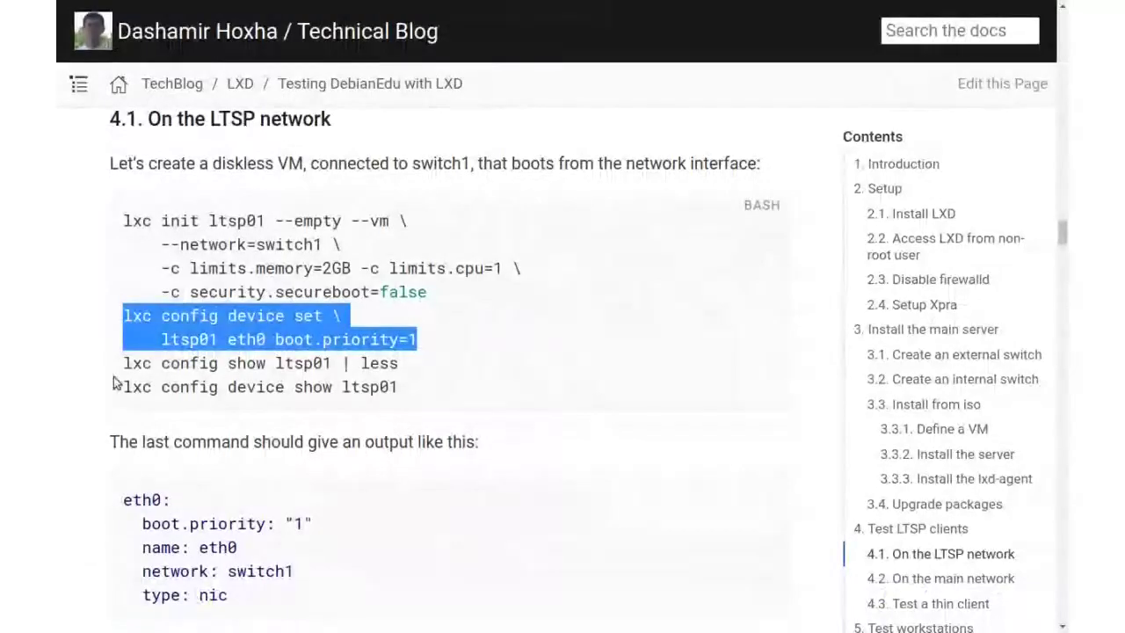
{"action": "left_click_drag", "start_coordinate": [121, 363], "coordinate": [449, 367]}
{"action": "key", "text": "ctrl+c"}
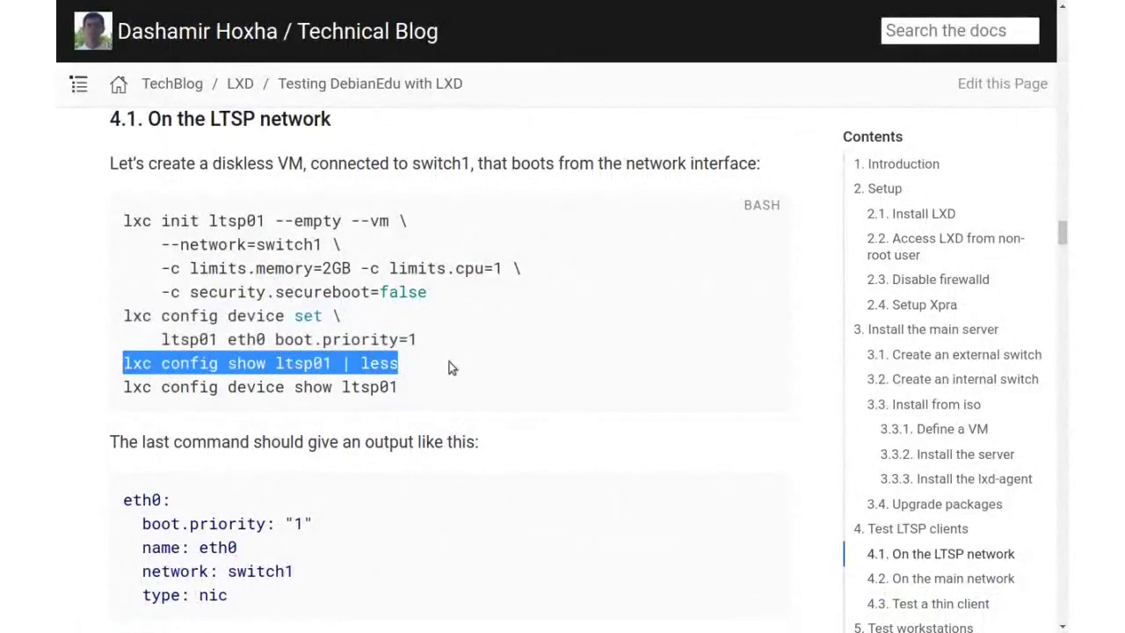
{"action": "key", "text": "alt+Tab"}
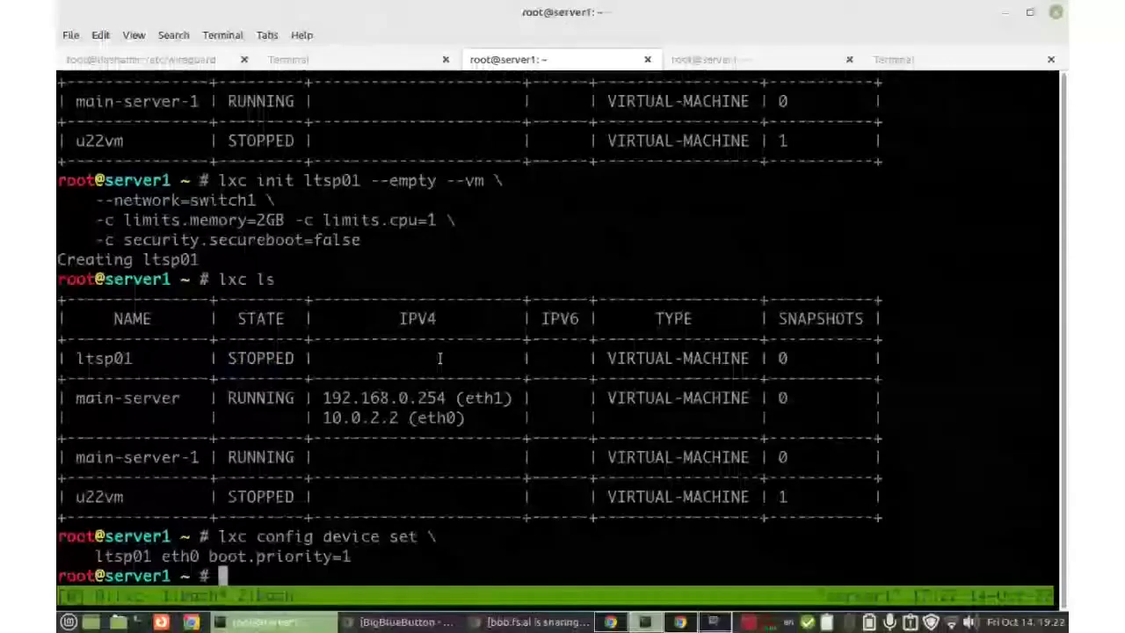
{"action": "middle_click", "coordinate": [439, 358]}
{"action": "key", "text": "Return"}
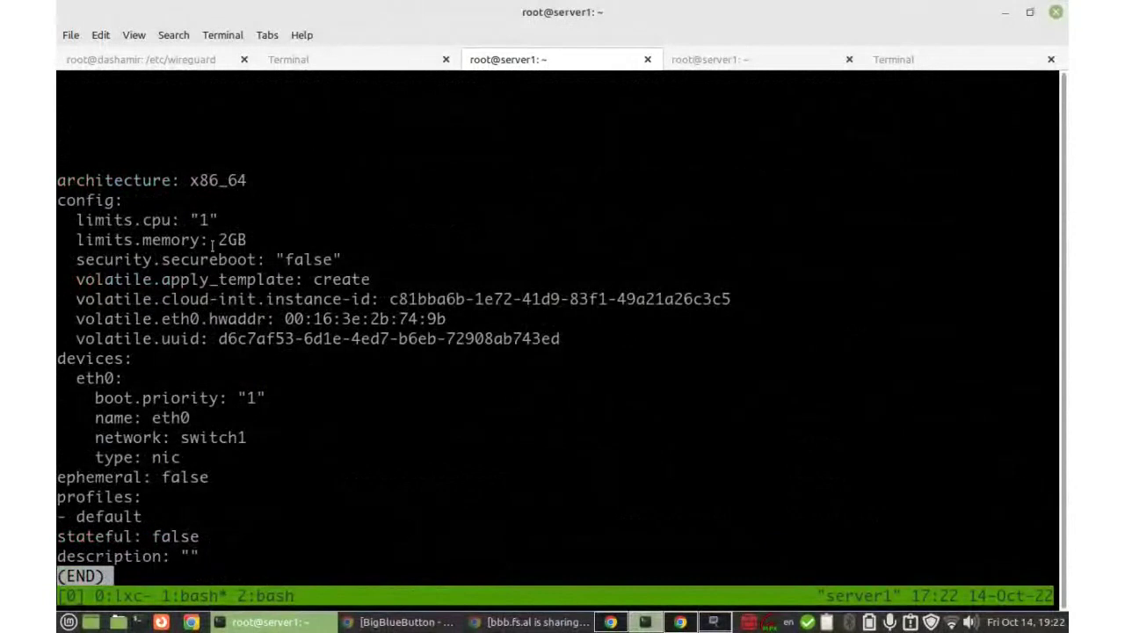
Examine the memory limit, boot priority and eth0 device settings in the ltsp01 configuration, and close the pager.
{"action": "left_click_drag", "start_coordinate": [209, 243], "coordinate": [248, 243]}
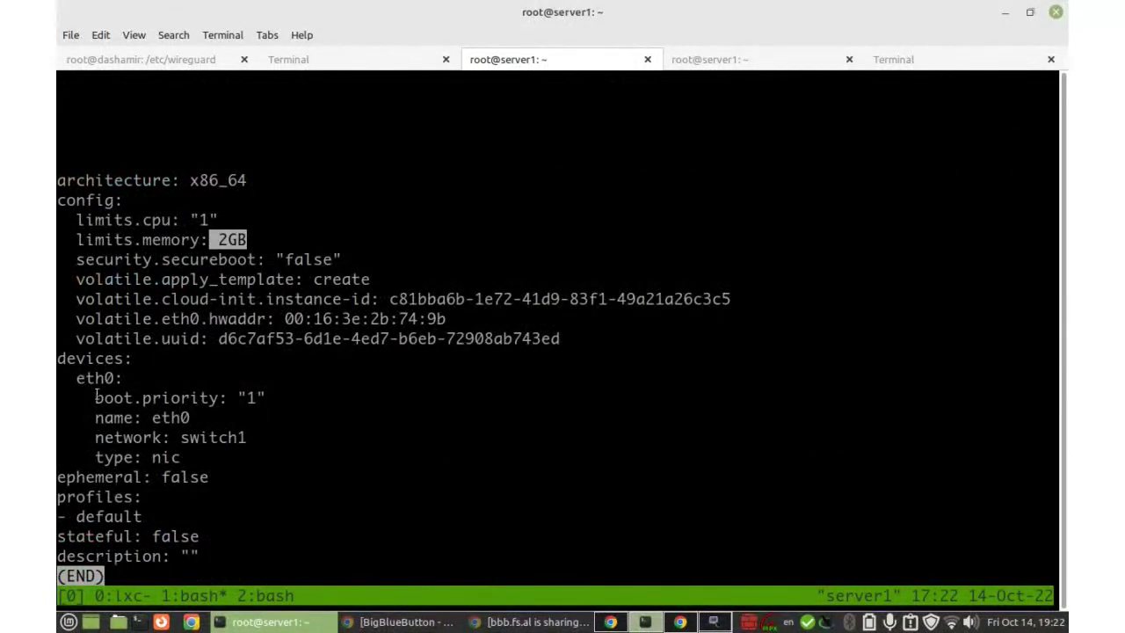
{"action": "left_click_drag", "start_coordinate": [95, 397], "coordinate": [265, 398]}
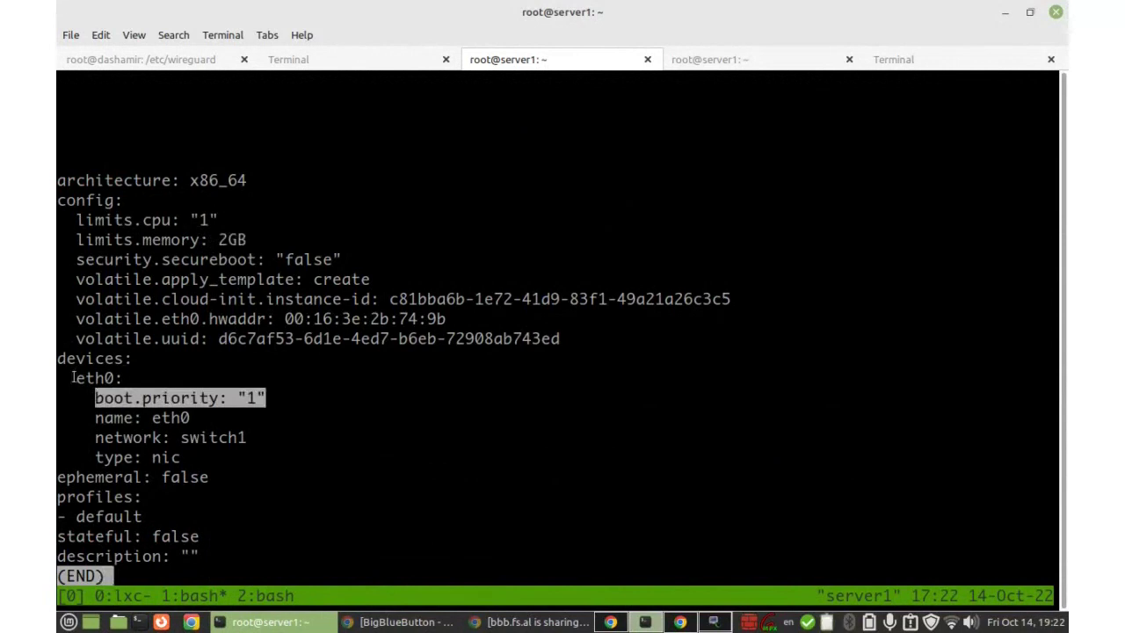
{"action": "left_click_drag", "start_coordinate": [75, 378], "coordinate": [217, 455]}
{"action": "left_click", "coordinate": [214, 439]}
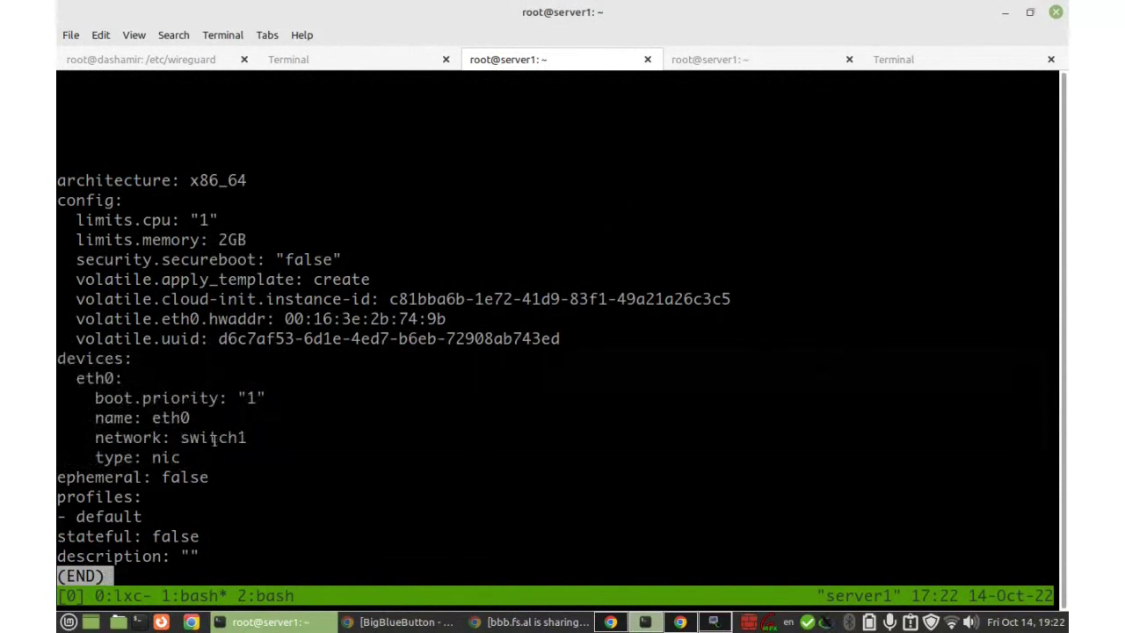
{"action": "key", "text": "q"}
Copy the lxc config device show ltsp01 command from the guide, run it in the server1 shell and check the eth0 entry.
{"action": "key", "text": "alt+Tab"}
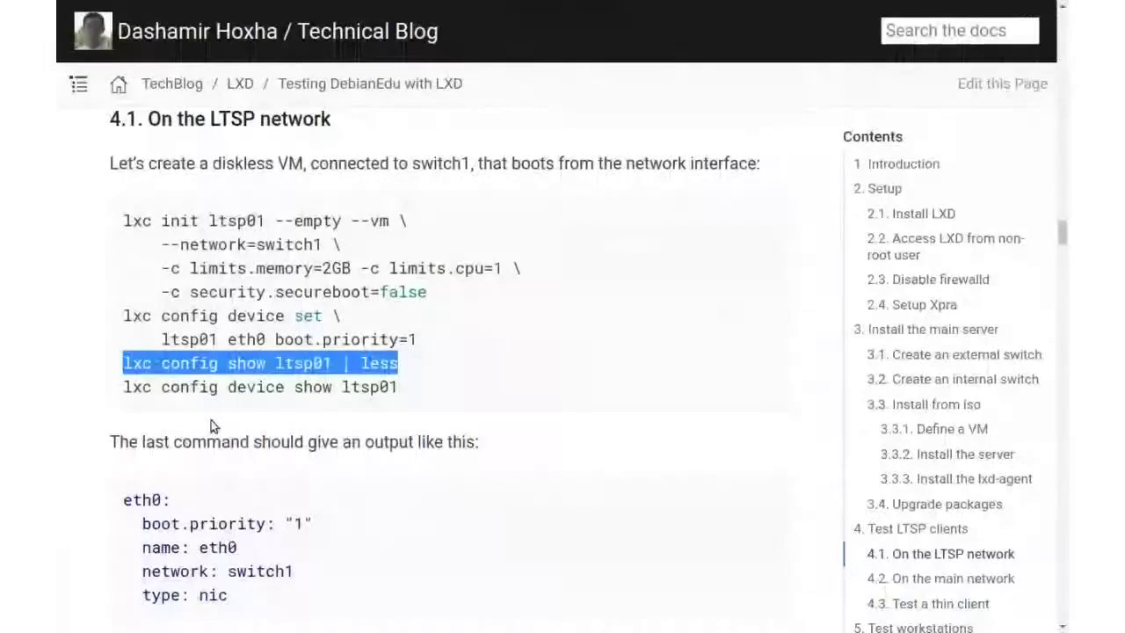
{"action": "left_click_drag", "start_coordinate": [123, 389], "coordinate": [380, 426]}
{"action": "key", "text": "ctrl+c"}
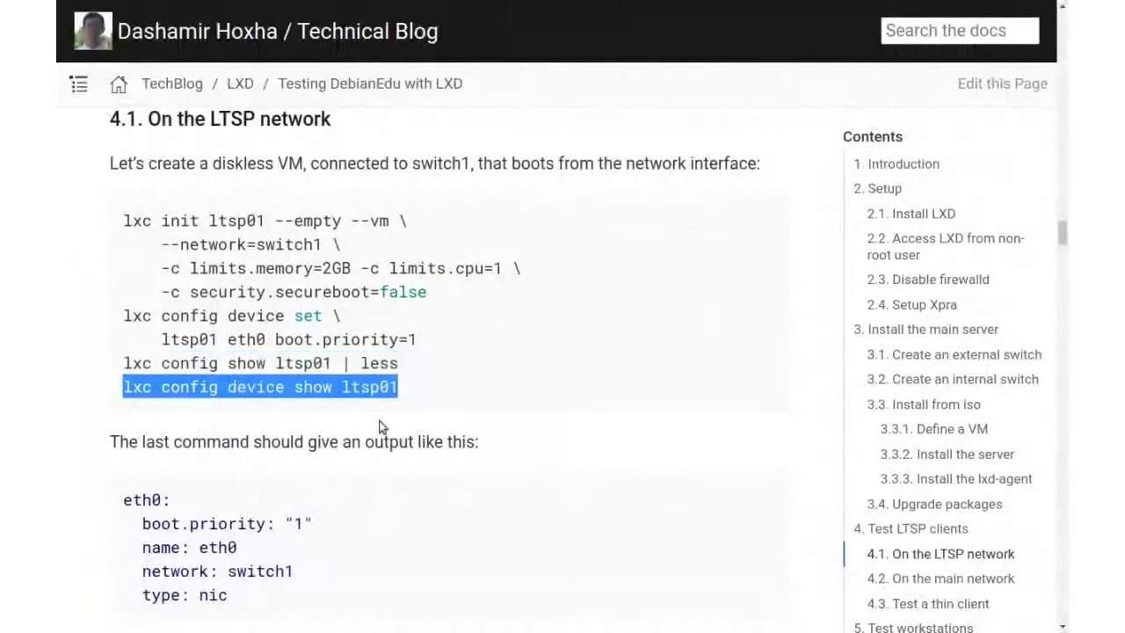
{"action": "key", "text": "alt+Tab"}
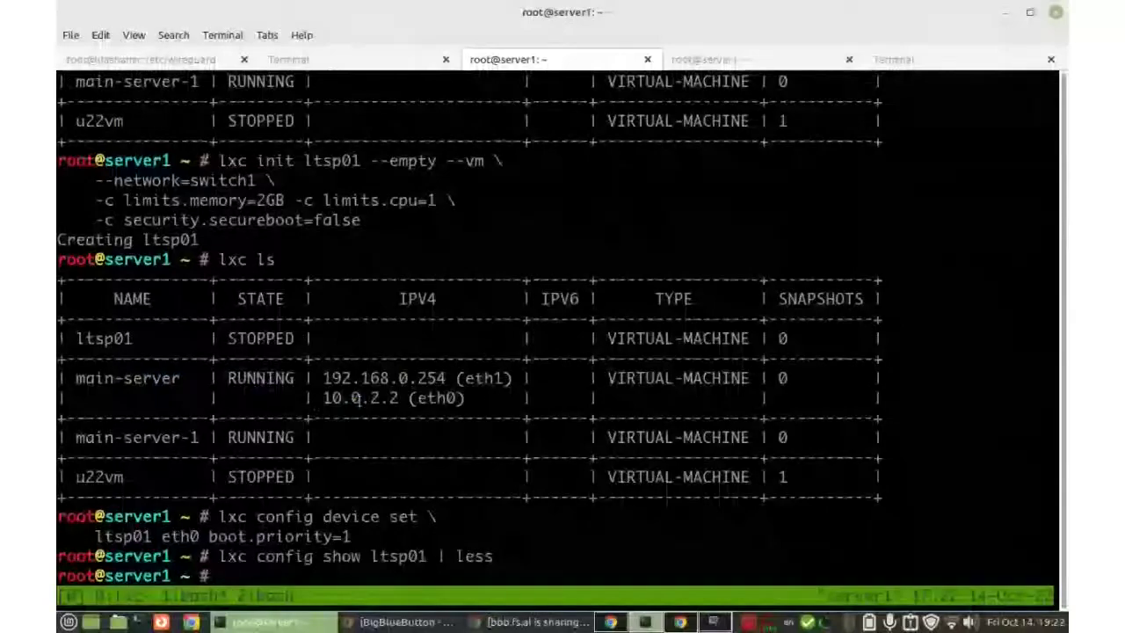
{"action": "middle_click", "coordinate": [347, 420]}
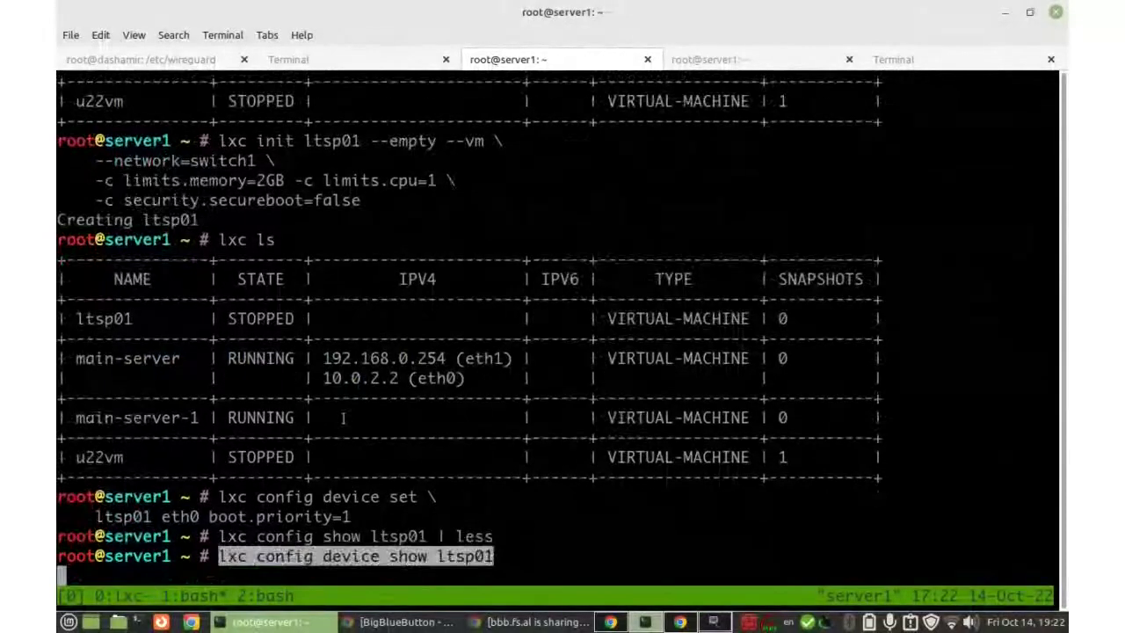
{"action": "key", "text": "Return"}
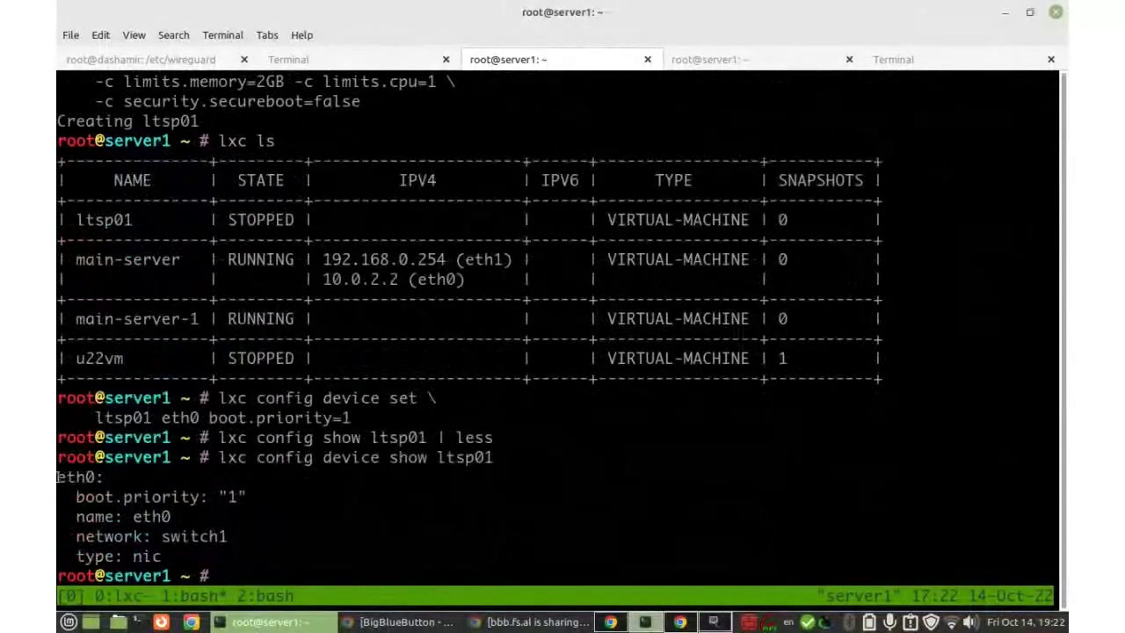
{"action": "left_click_drag", "start_coordinate": [57, 477], "coordinate": [99, 476]}
{"action": "left_click", "coordinate": [113, 476]}
Find the lxc start ltsp01 --console=vga command in section 4.1 of the guide and select it for copying.
{"action": "key", "text": "alt+Tab"}
{"action": "scroll", "coordinate": [207, 458], "scroll_direction": "down", "scroll_amount": 4}
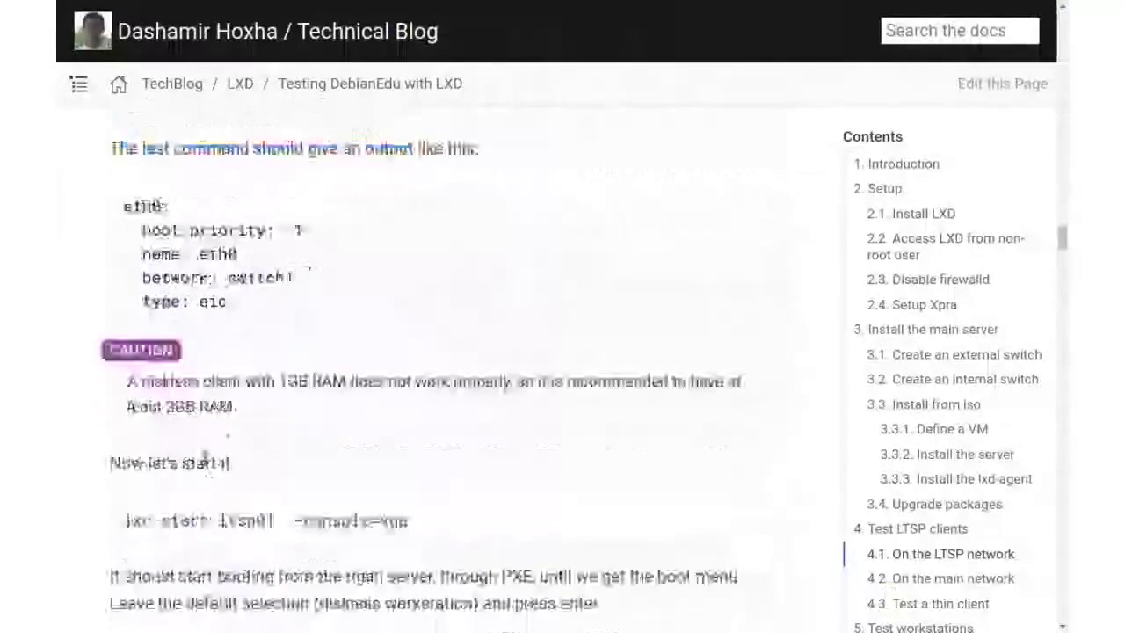
{"action": "scroll", "coordinate": [206, 458], "scroll_direction": "down", "scroll_amount": 1}
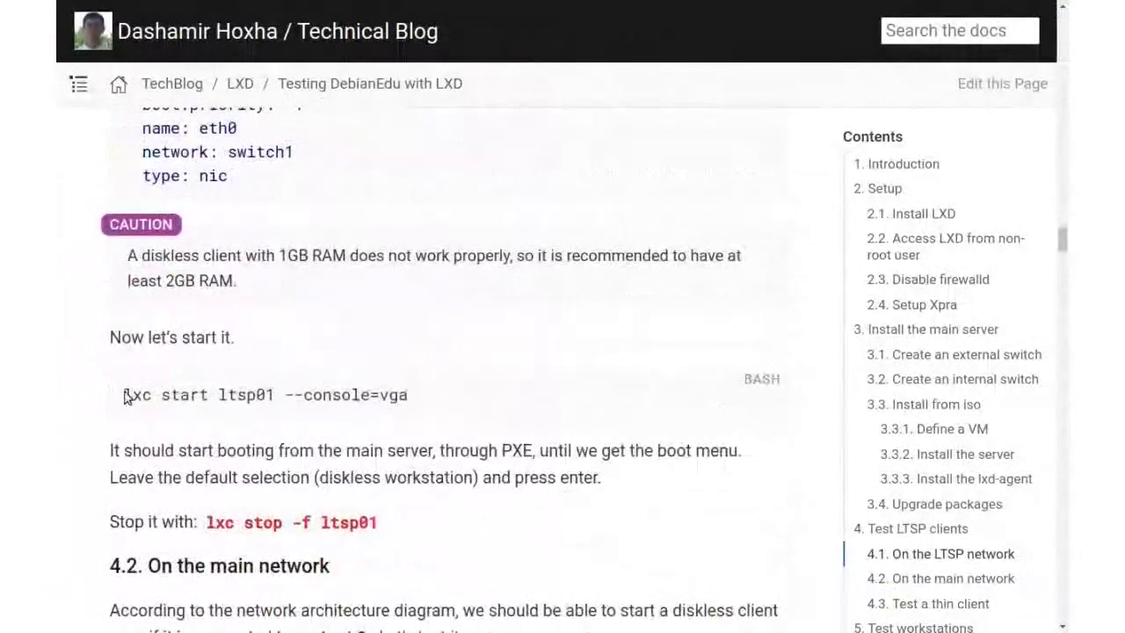
{"action": "left_click_drag", "start_coordinate": [123, 396], "coordinate": [408, 397]}
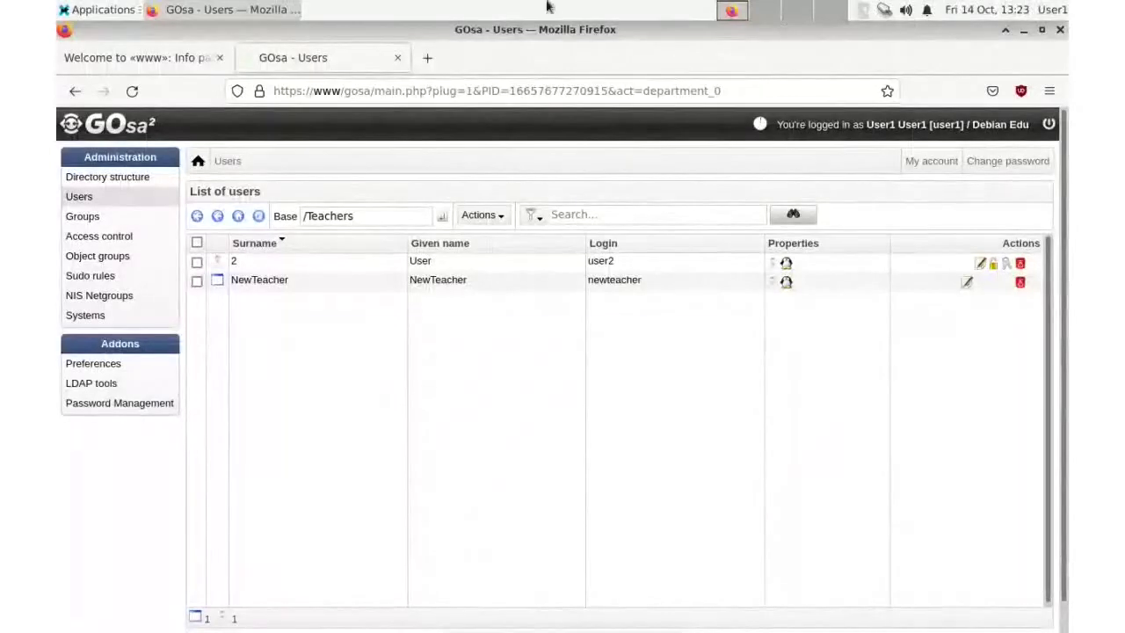
Take the main-server viewer out of fullscreen, switch to tmux window 2 in the Tilix user2 shell and list the LXD instances.
{"action": "mouse_move", "coordinate": [590, 7]}
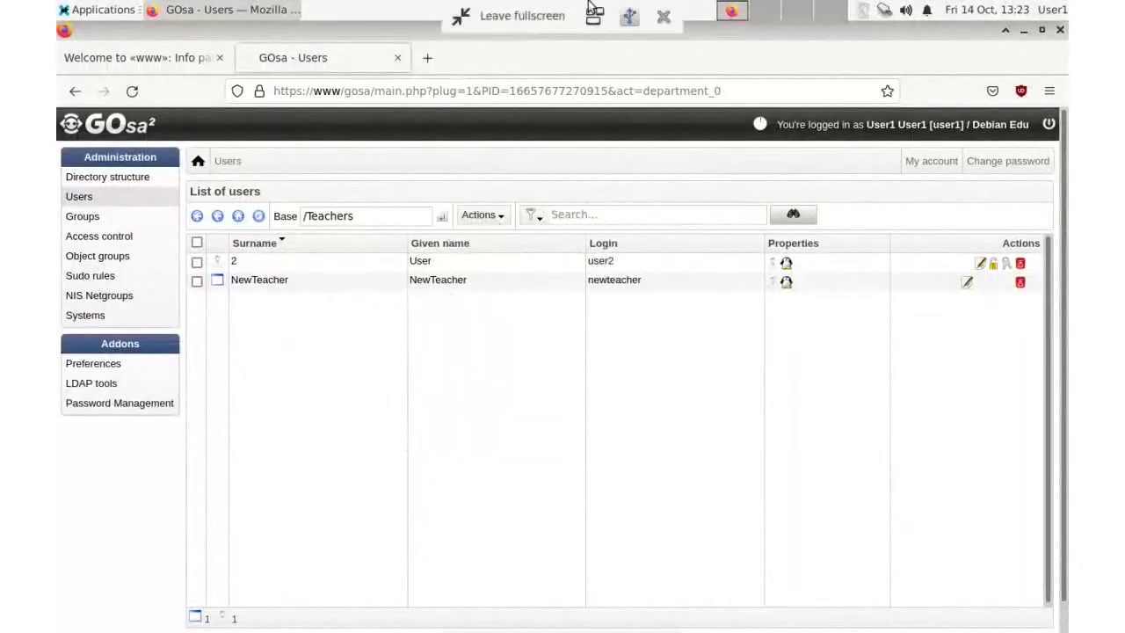
{"action": "left_click", "coordinate": [528, 18]}
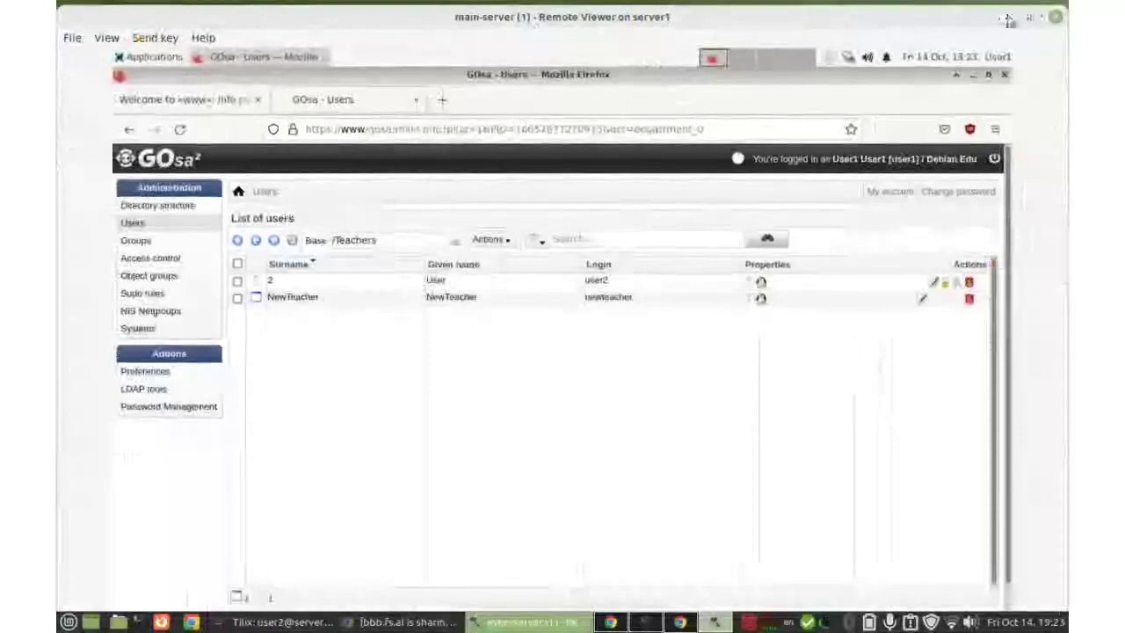
{"action": "key", "text": "alt+Tab"}
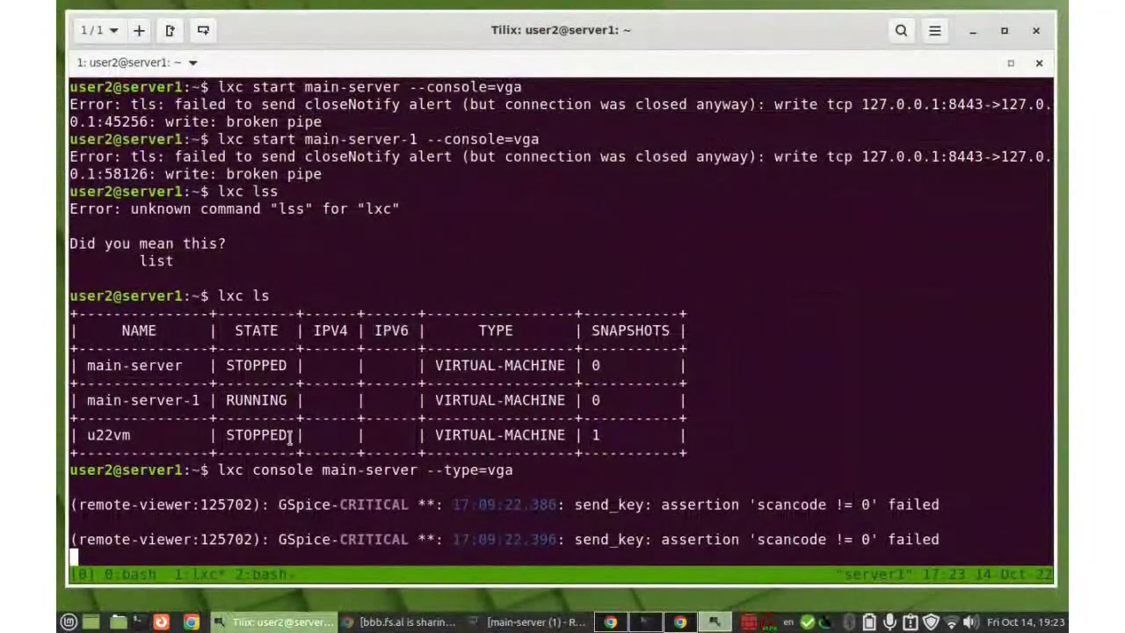
{"action": "key", "text": "ctrl+b"}
{"action": "type", "text": "2"}
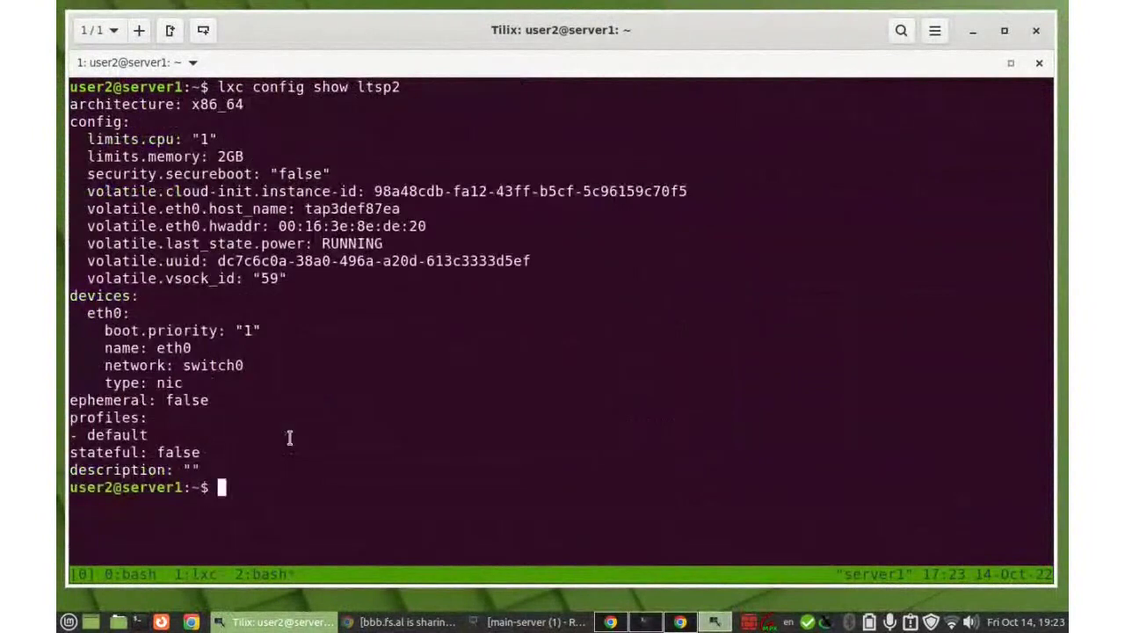
{"action": "type", "text": "lxc ls"}
{"action": "key", "text": "Return"}
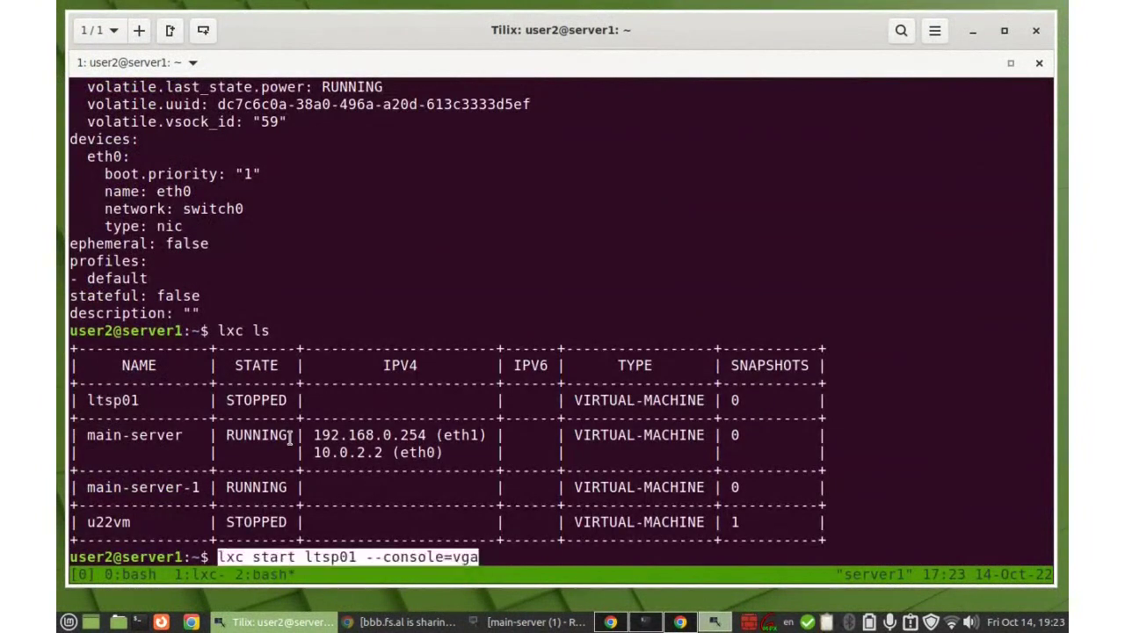
Start the ltsp01 VM with --console=vga and show its Remote Viewer window in full screen.
{"action": "type", "text": "lxc start ltsp01 --console=vga"}
{"action": "key", "text": "Return"}
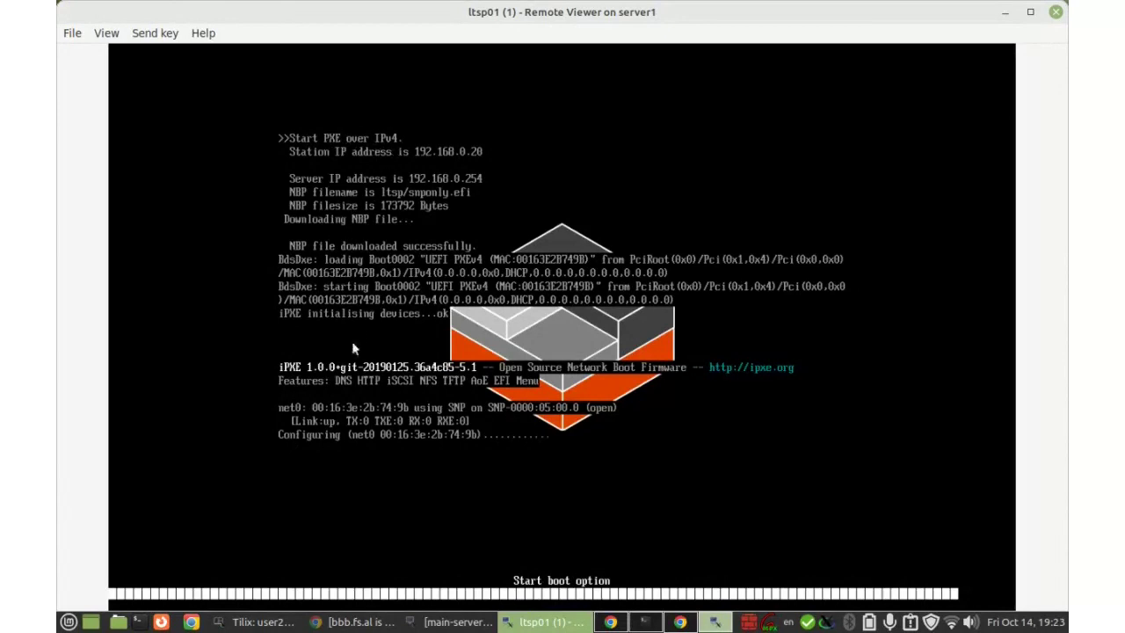
{"action": "left_click", "coordinate": [107, 36]}
{"action": "left_click", "coordinate": [129, 53]}
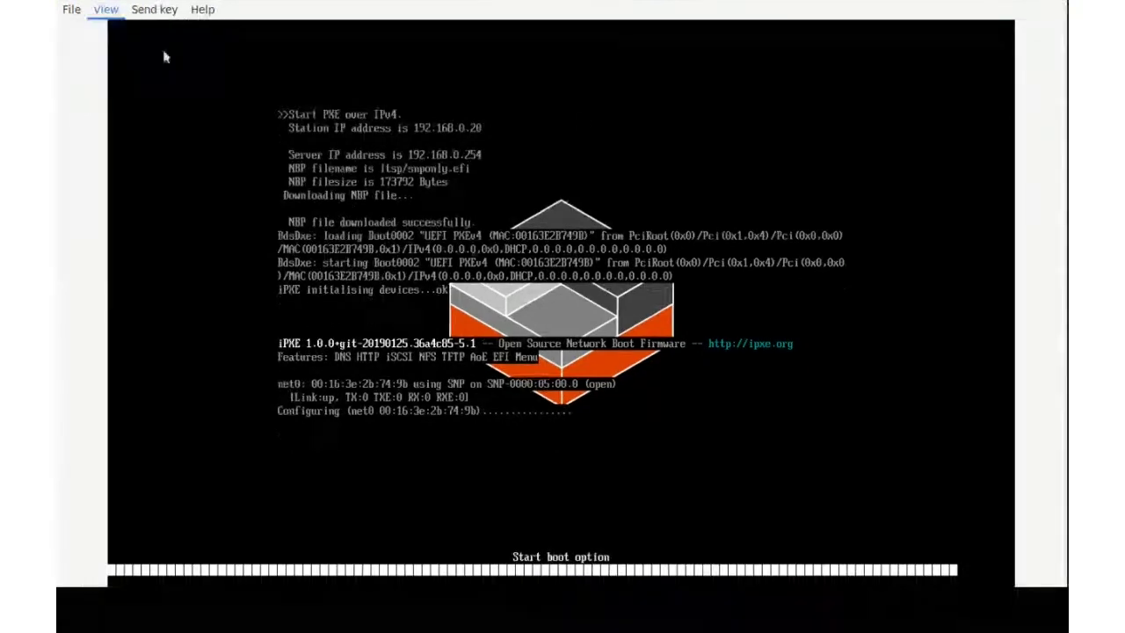